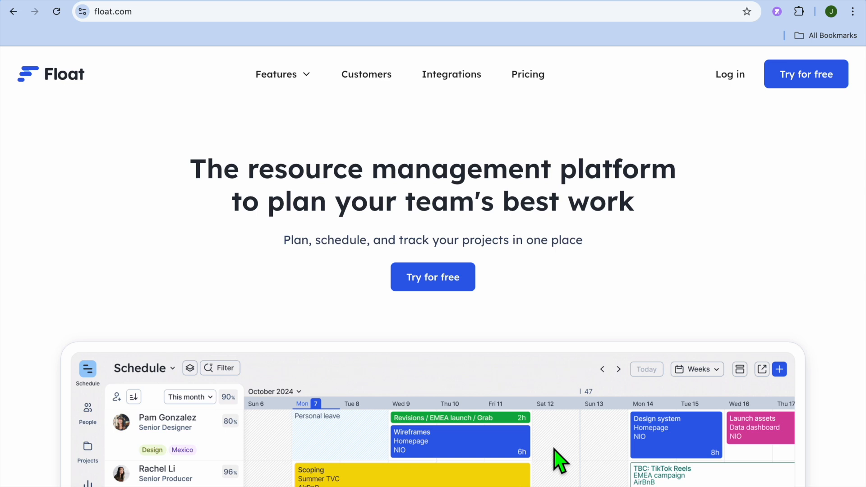
# Look through the Float home page, including its schedule preview, customer logos and planning sections.
pyautogui.scroll(-5, 560, 460)
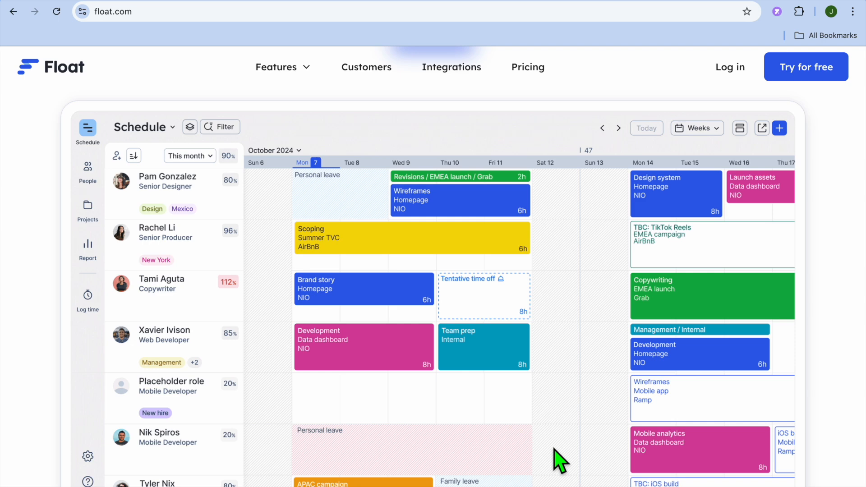
pyautogui.scroll(-2, 560, 460)
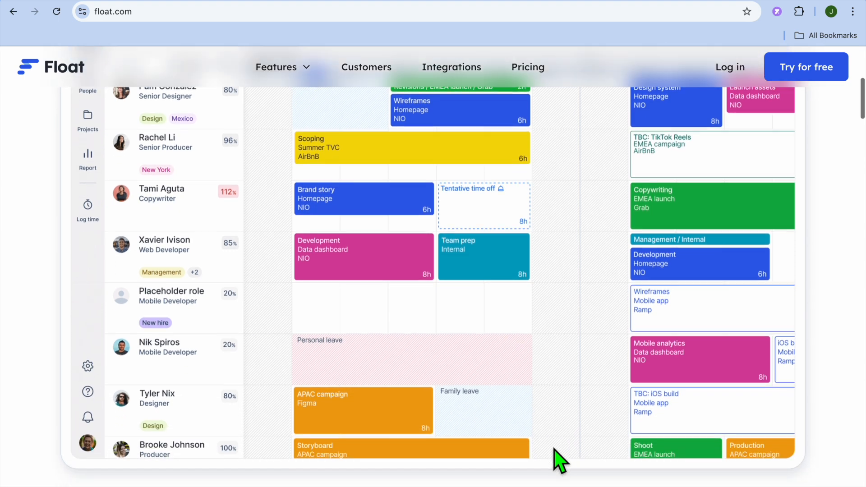
pyautogui.scroll(-7, 560, 460)
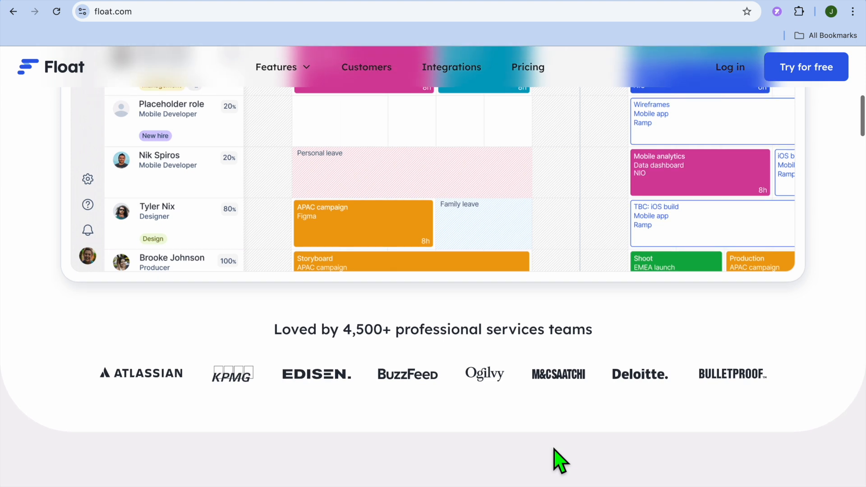
pyautogui.scroll(-2, 559, 461)
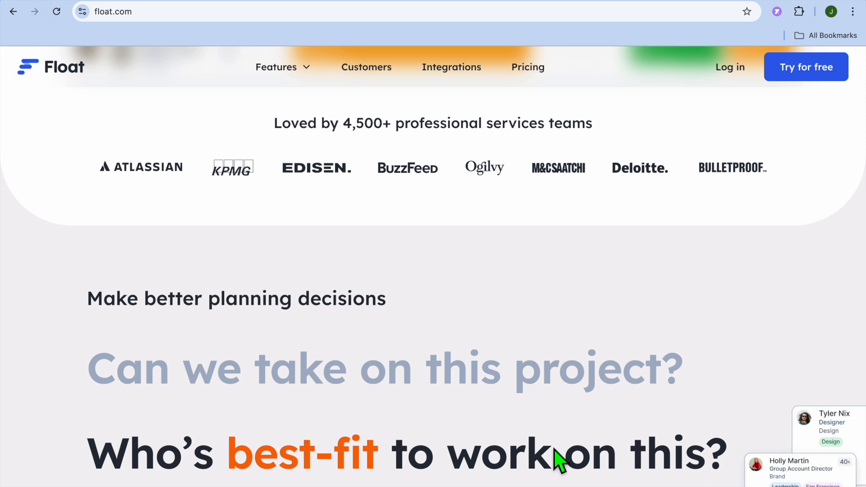
pyautogui.scroll(-8, 559, 461)
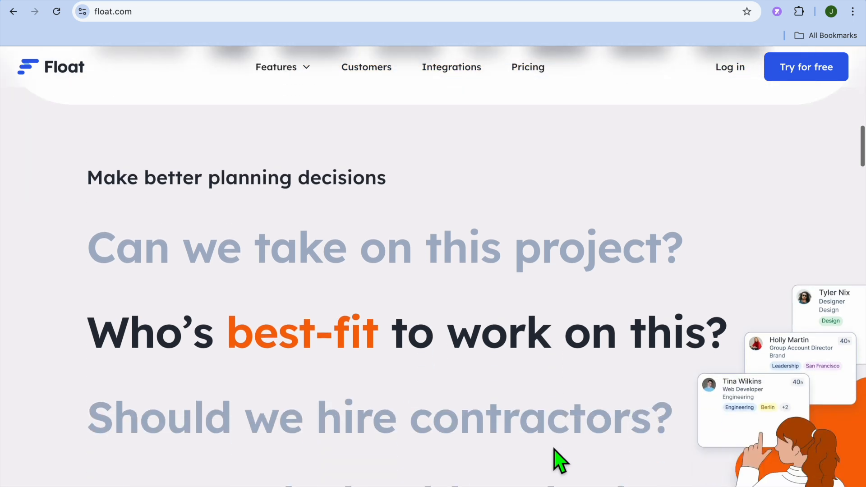
pyautogui.scroll(-1, 554, 452)
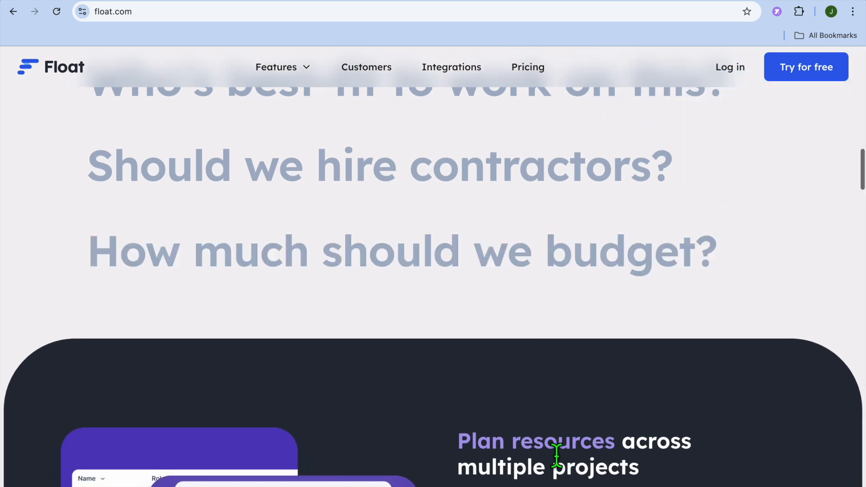
pyautogui.scroll(15, 557, 453)
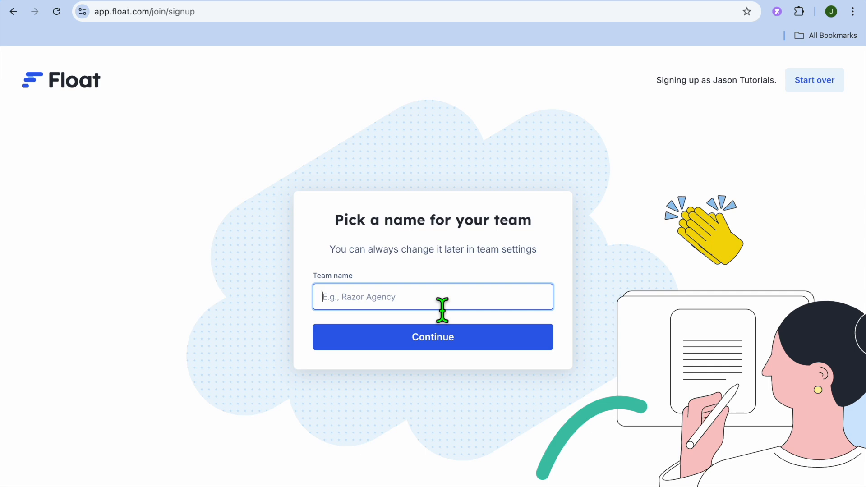
# Name the team "simple answers team" and submit its needs as 1 to 10 people with the Already use Float option.
pyautogui.write('simple answers team')
pyautogui.click(477, 355)
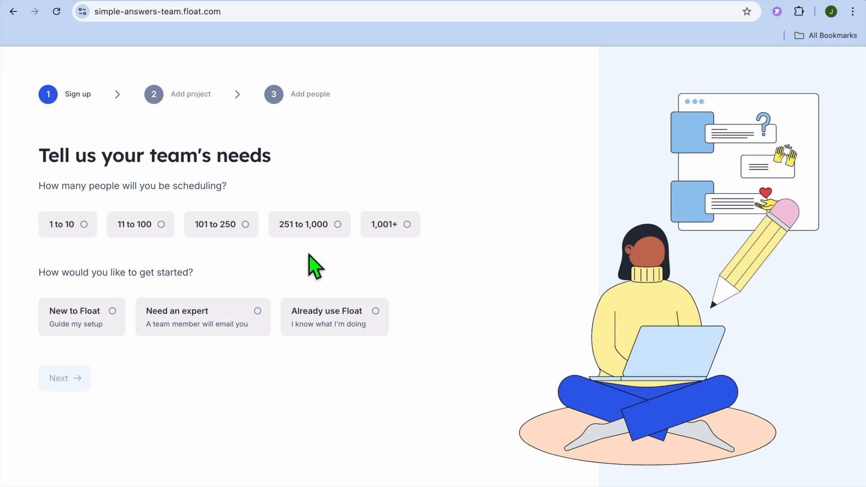
pyautogui.click(88, 227)
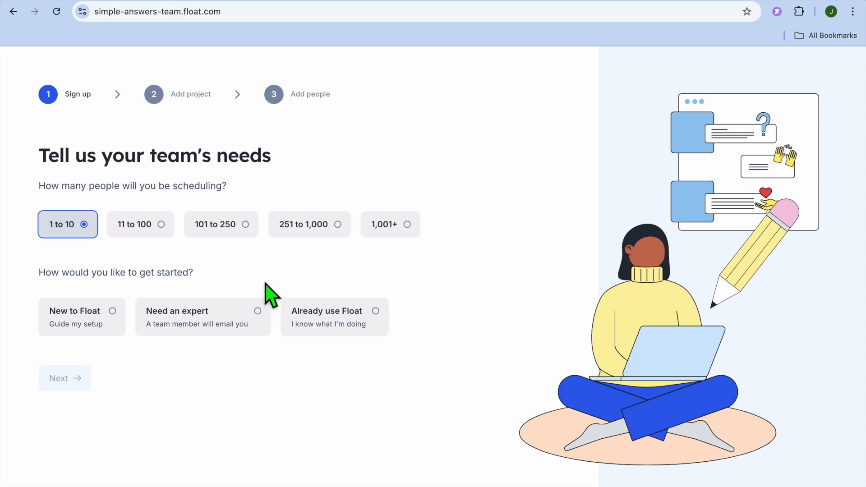
pyautogui.click(377, 315)
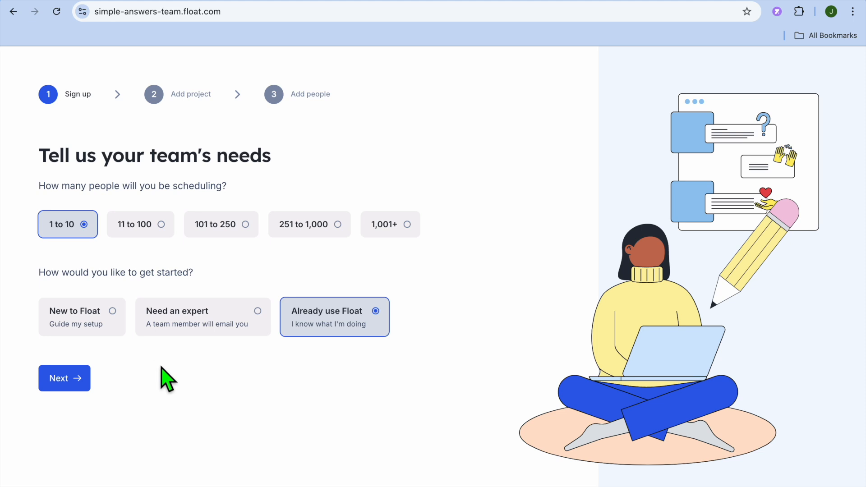
pyautogui.click(83, 381)
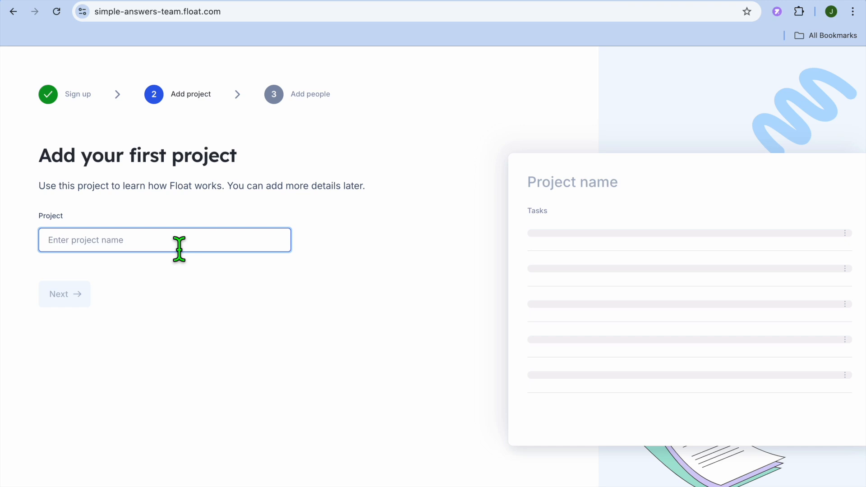
# Add the first project with the name "make a youtube video" and continue to the team setup.
pyautogui.write('make a ')
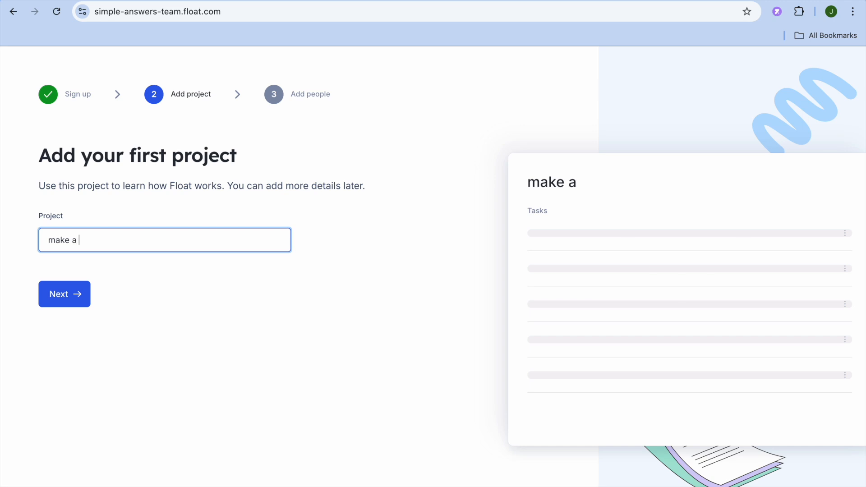
pyautogui.write('youtube')
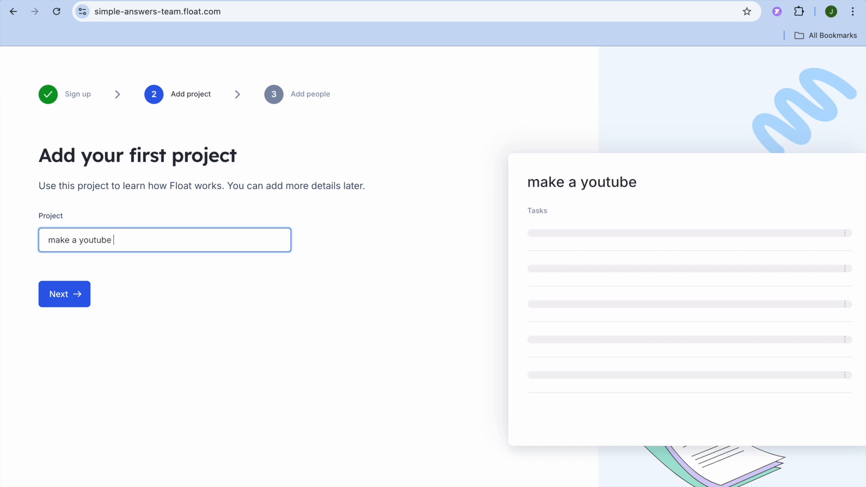
pyautogui.click(77, 296)
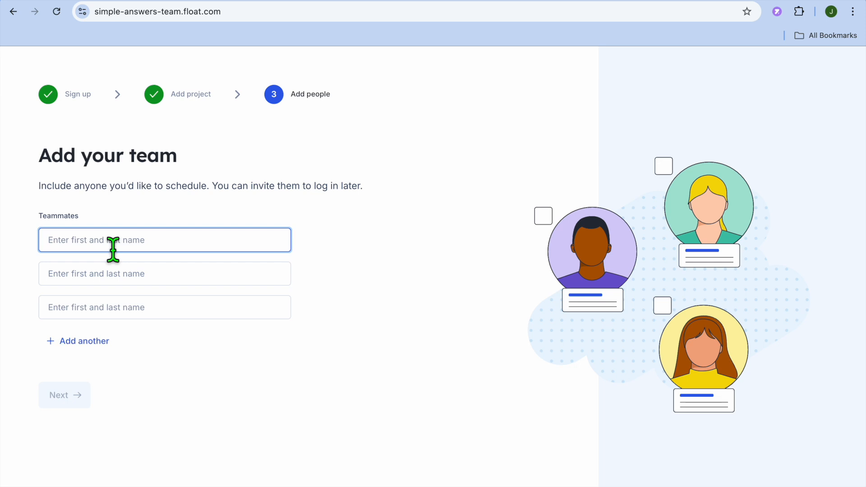
# Add three teammates by first name to finish the setup, and dismiss the welcome tour.
pyautogui.write('jason')
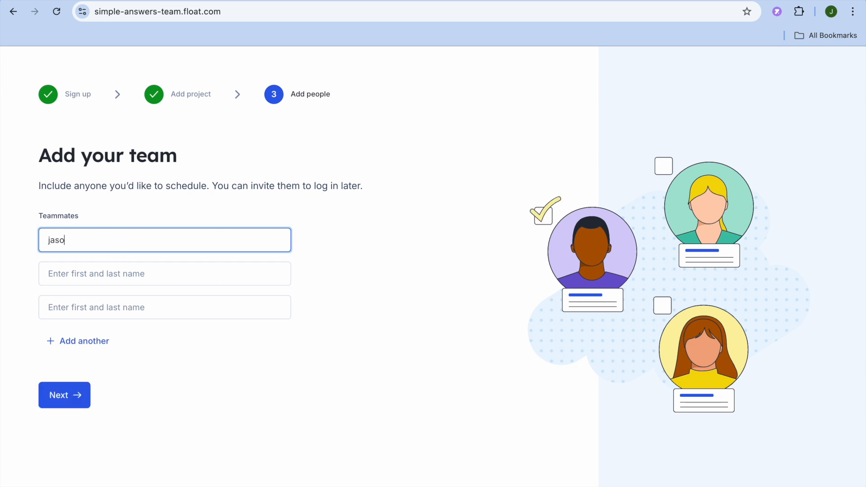
pyautogui.click(106, 274)
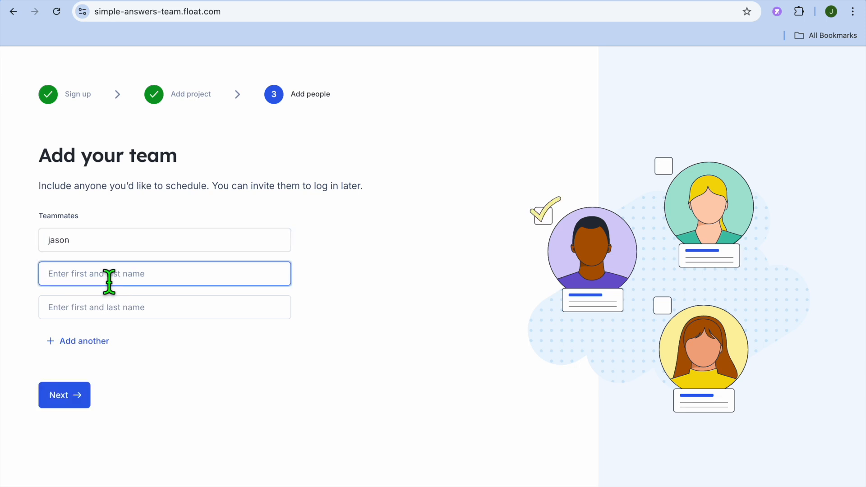
pyautogui.write('tro')
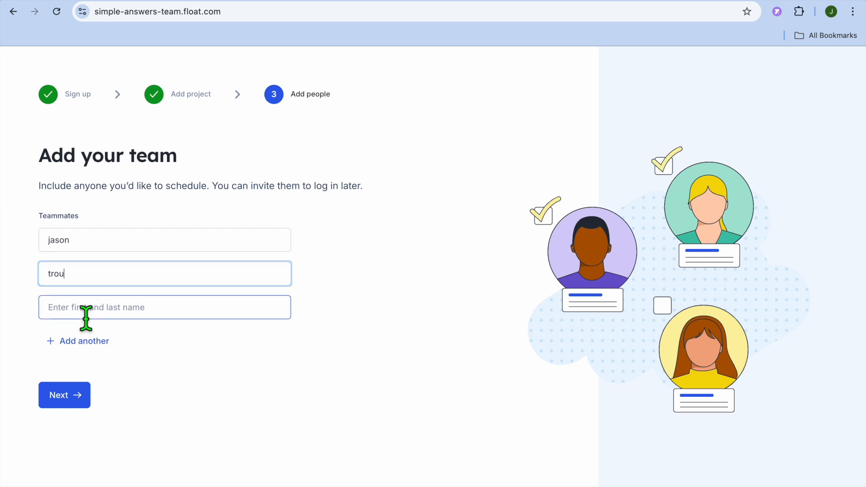
pyautogui.write('y')
pyautogui.click(75, 316)
pyautogui.write('debbie')
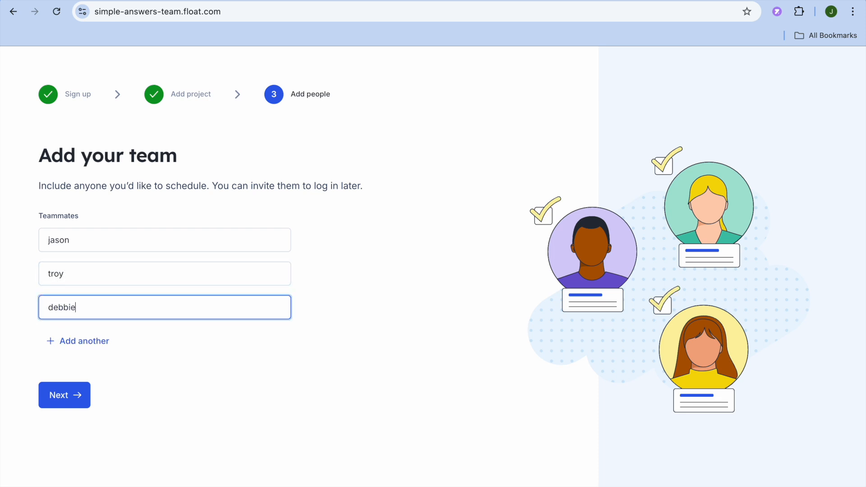
pyautogui.click(64, 395)
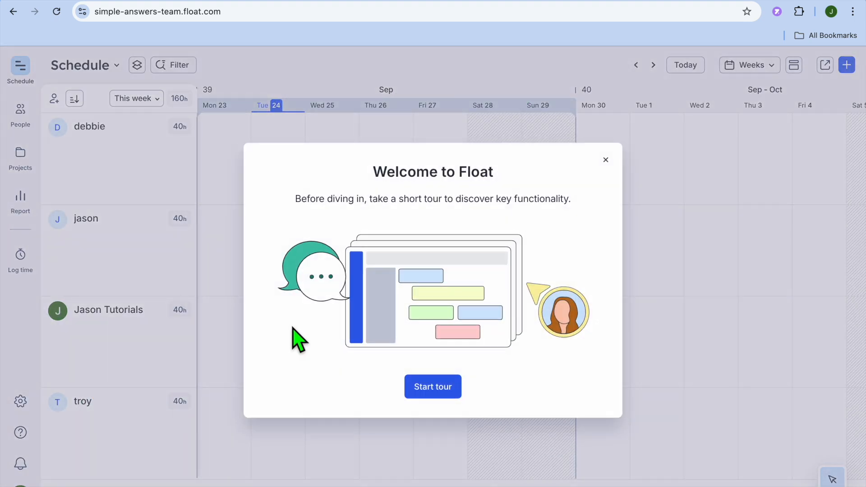
pyautogui.click(606, 160)
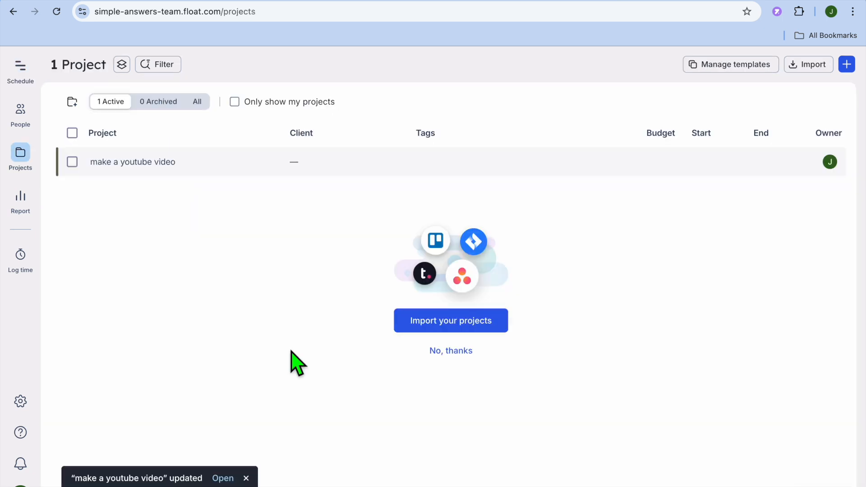
# Open the details of the "make a youtube video" project and expand its budget settings.
pyautogui.click(154, 170)
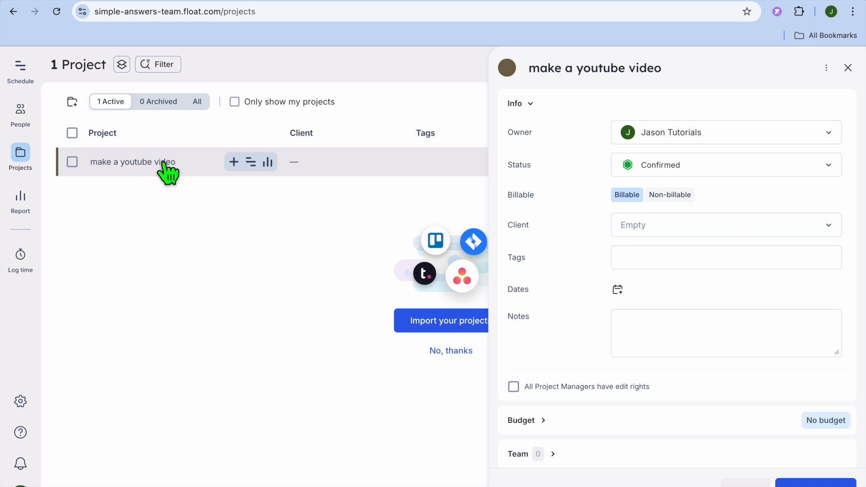
pyautogui.scroll(-3, 574, 223)
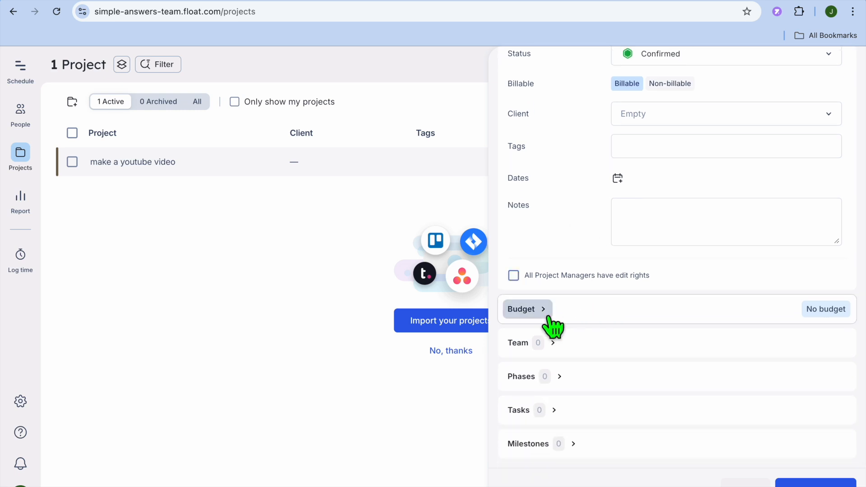
pyautogui.click(524, 310)
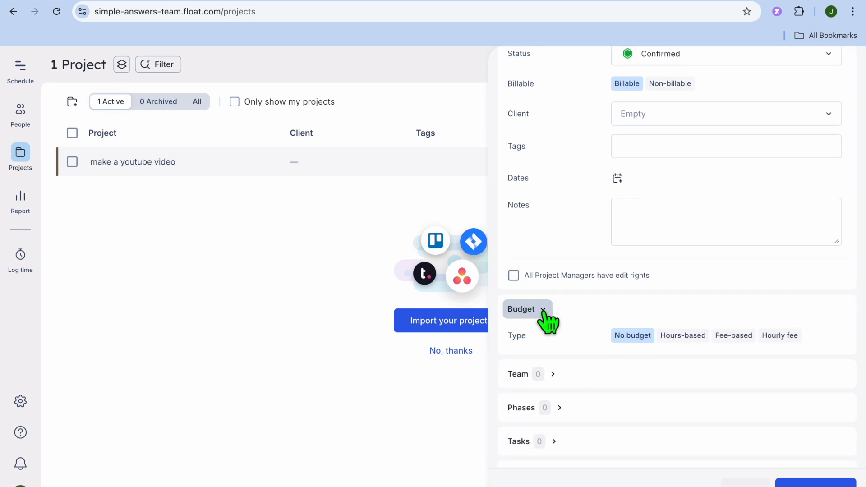
# Try the Hours-based, Fee-based and Hourly fee budget types for the project, and return it to No budget.
pyautogui.click(692, 338)
pyautogui.click(735, 336)
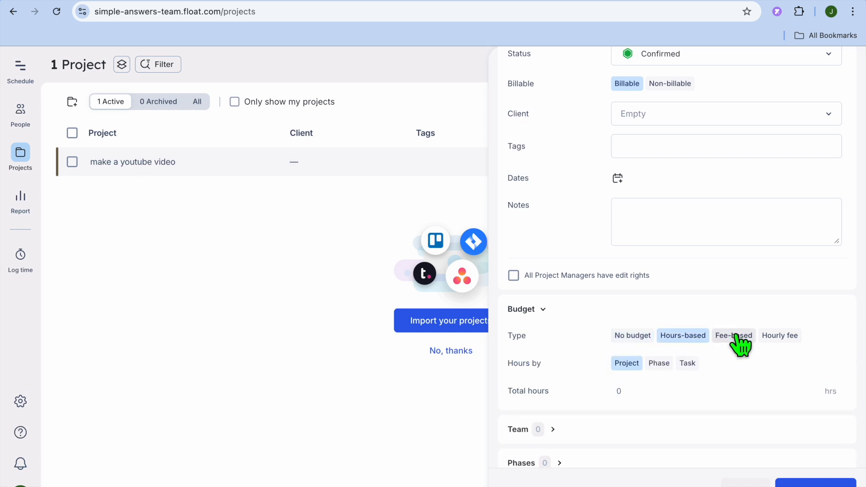
pyautogui.click(785, 337)
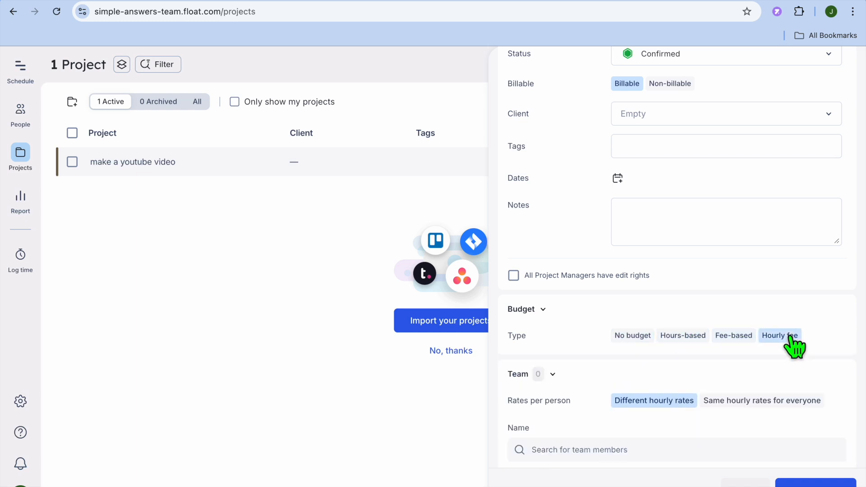
pyautogui.click(637, 343)
# Add a project phase named "come up with video idea".
pyautogui.scroll(-1, 643, 350)
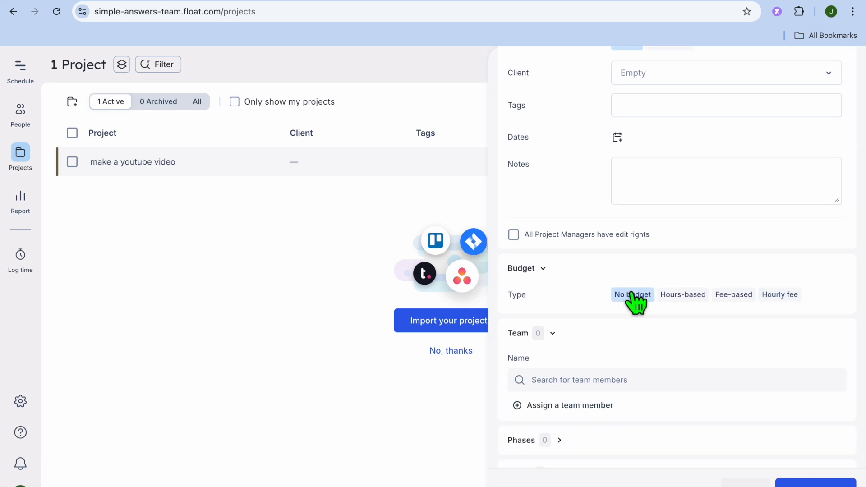
pyautogui.scroll(-1, 650, 375)
pyautogui.scroll(-1, 652, 376)
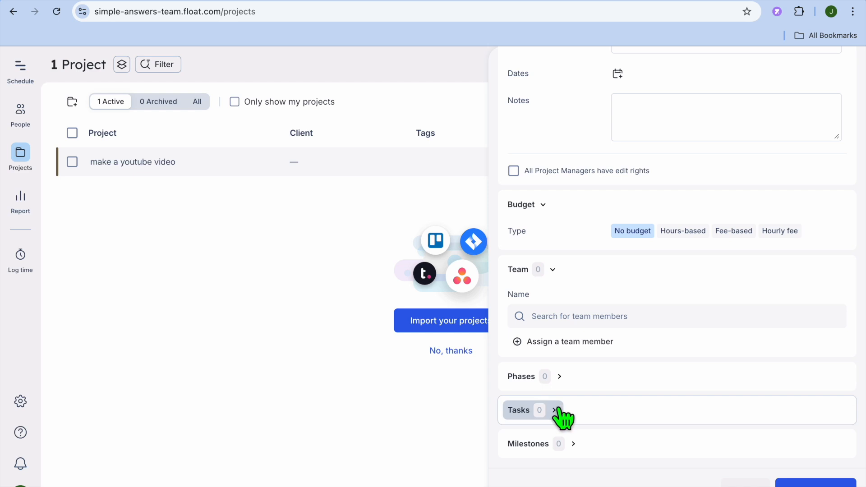
pyautogui.click(561, 377)
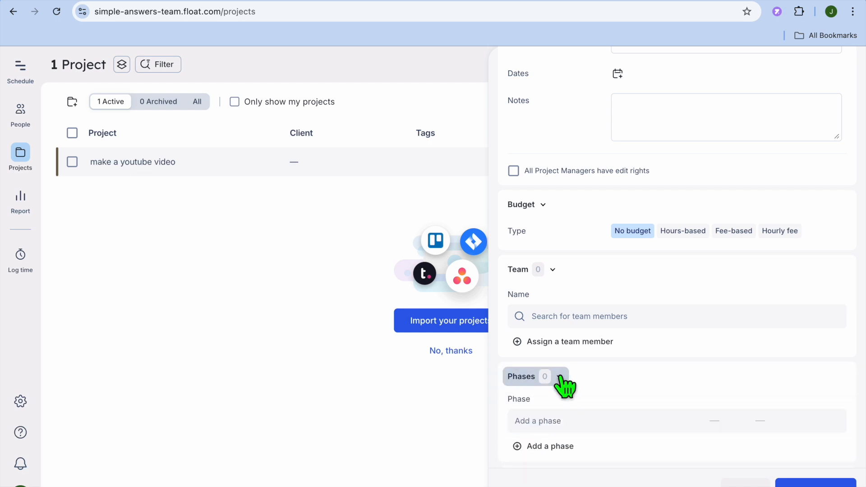
pyautogui.click(580, 422)
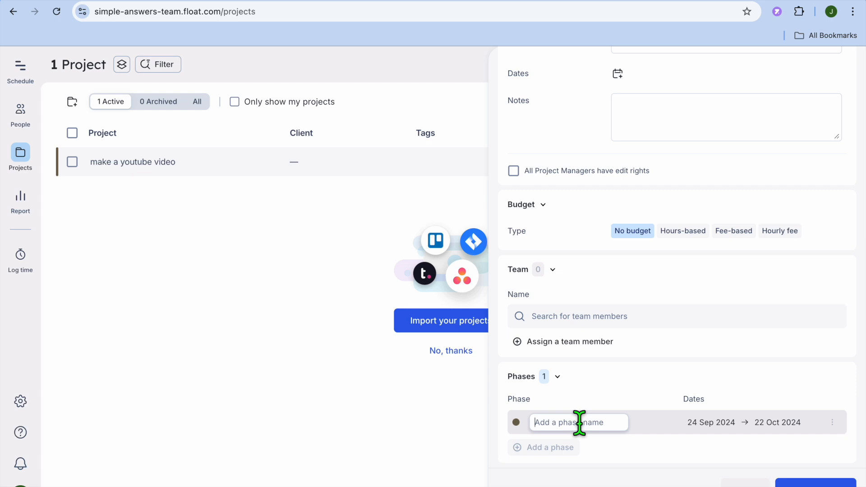
pyautogui.write('come up')
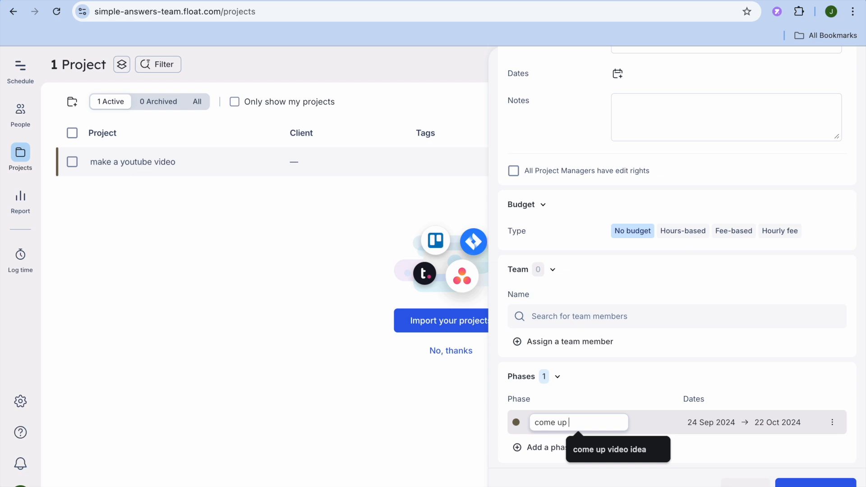
pyautogui.write('with video')
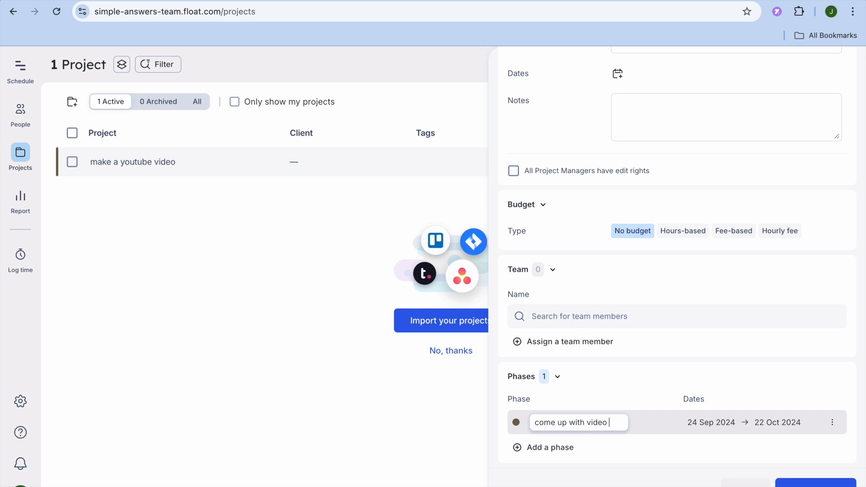
pyautogui.write('a')
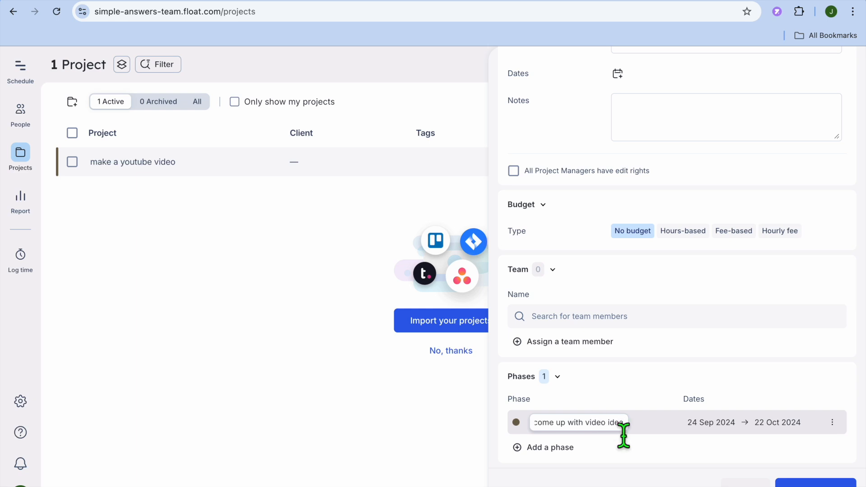
# Set the video idea phase to start on 26 Sep 2024 and collapse the project's phases.
pyautogui.click(753, 426)
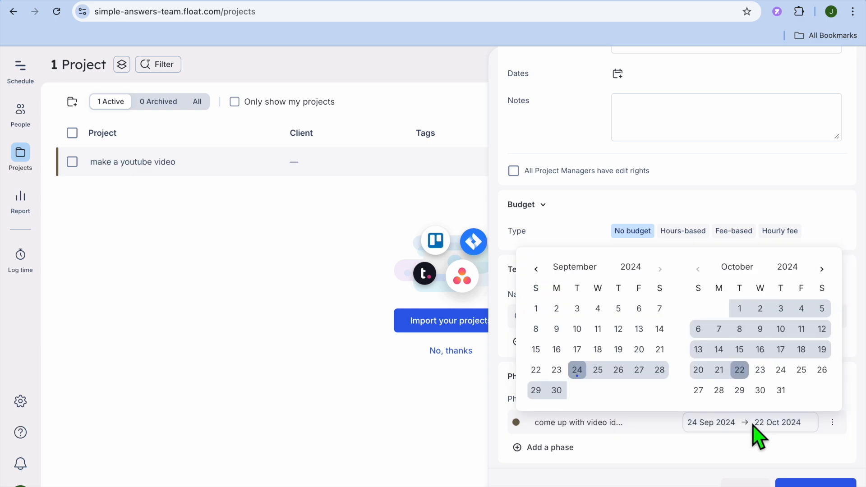
pyautogui.click(618, 371)
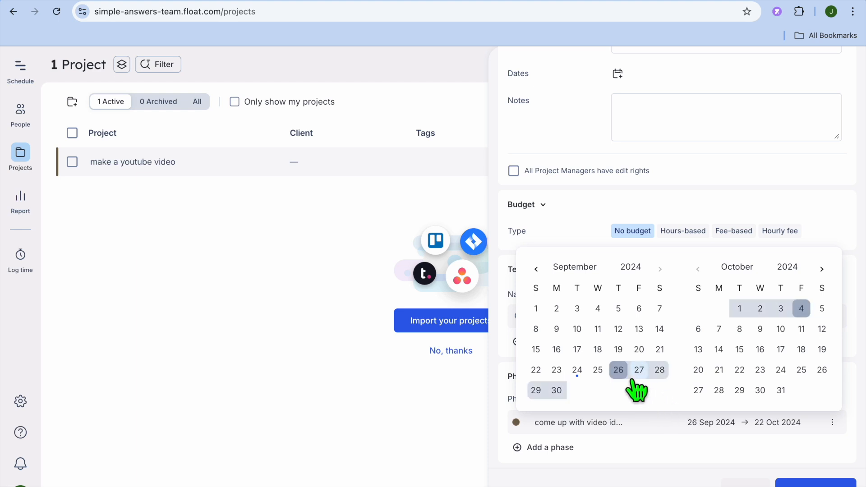
pyautogui.click(622, 378)
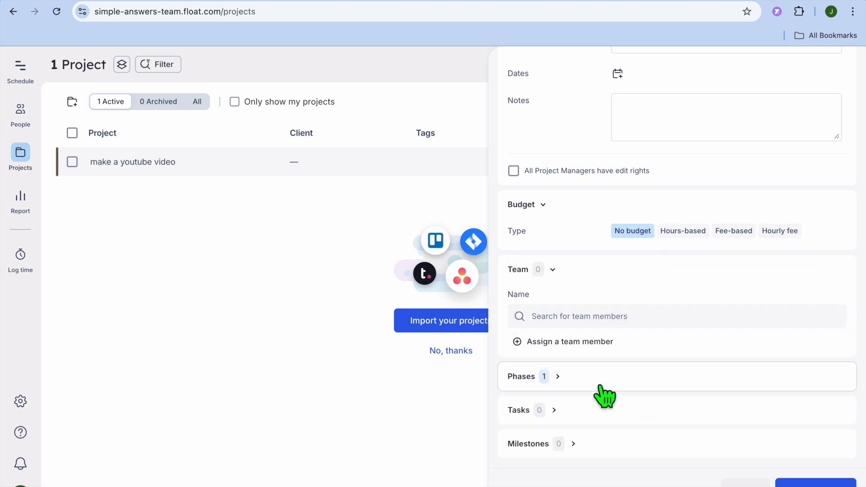
# Add a project phase named "write script" that starts and ends on 27 Sep 2024.
pyautogui.click(601, 380)
pyautogui.scroll(-2, 605, 387)
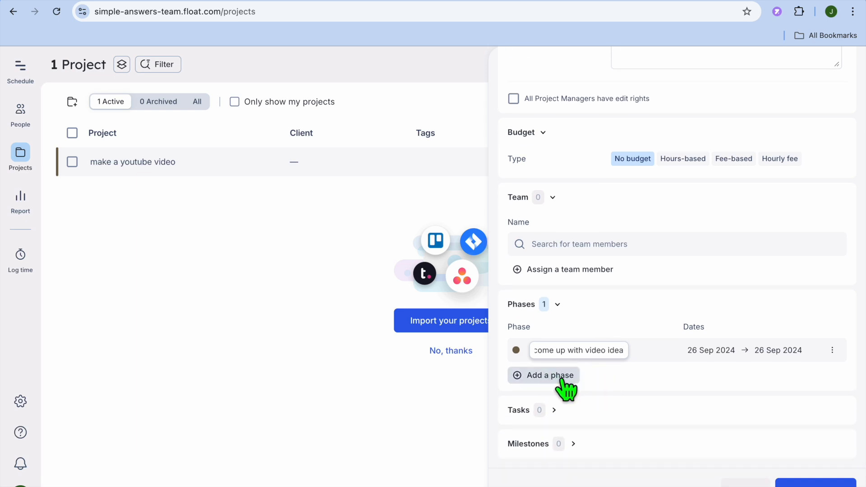
pyautogui.click(562, 381)
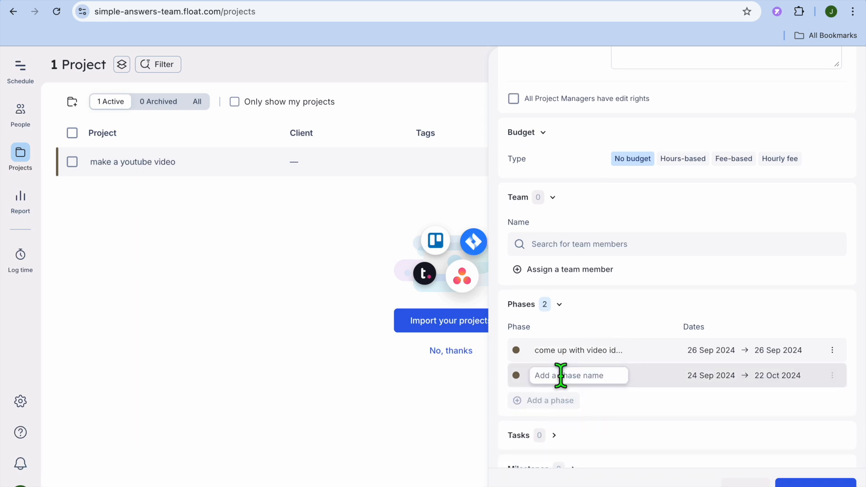
pyautogui.write('write script')
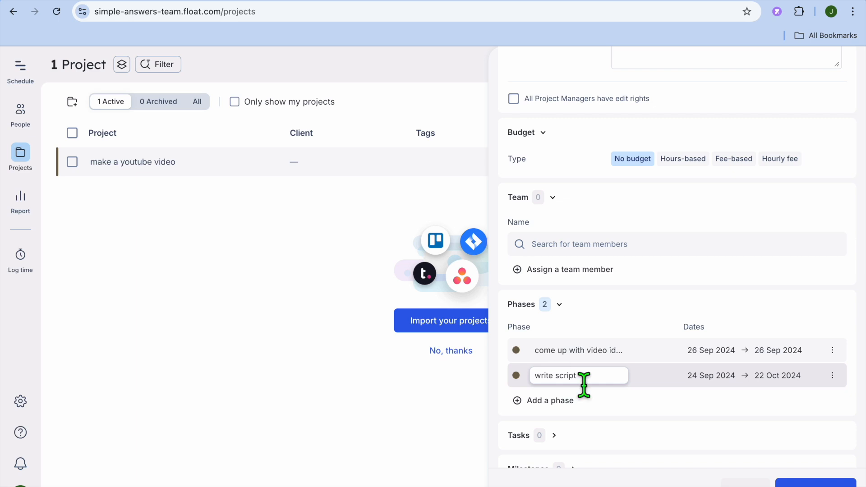
pyautogui.click(752, 383)
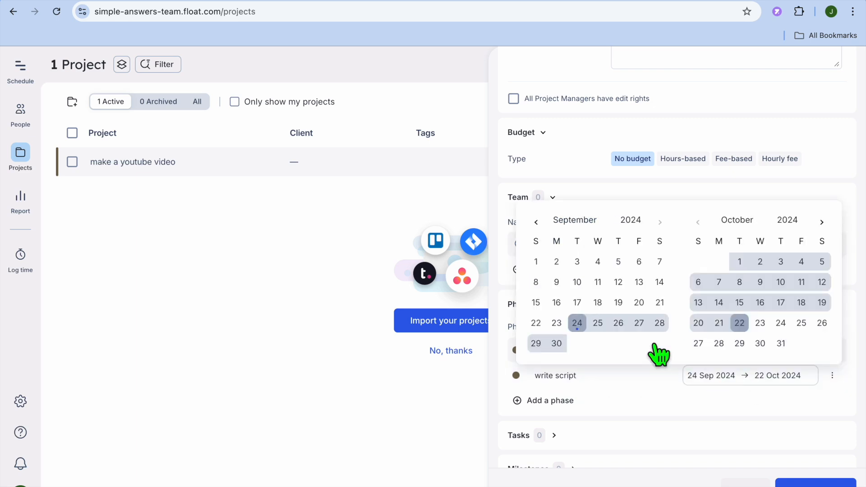
pyautogui.click(640, 324)
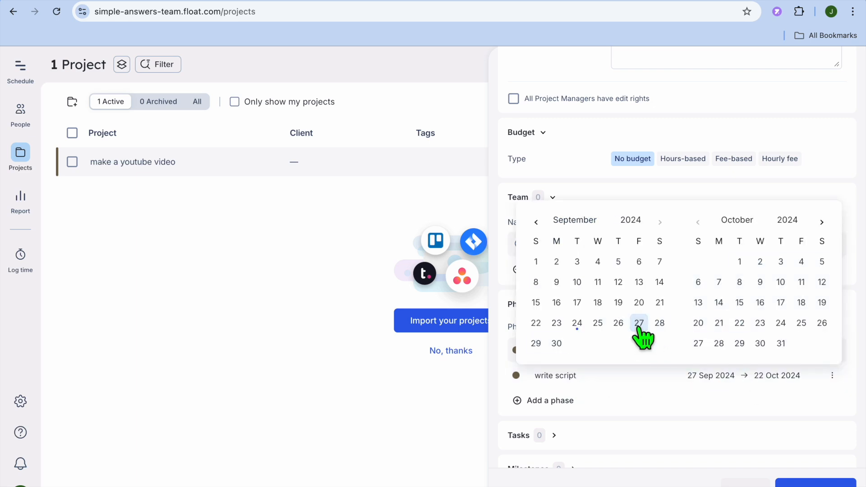
pyautogui.click(639, 328)
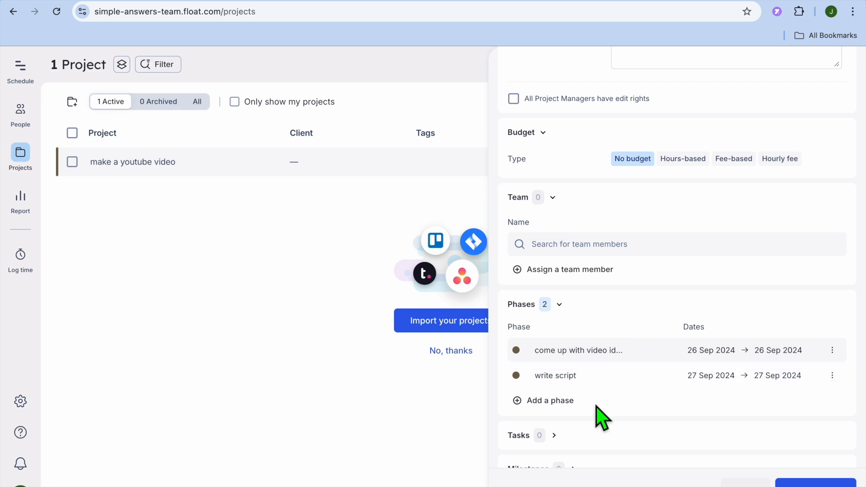
# Add a third phase named "film video" with start and end dates of 30 Sep 2024.
pyautogui.click(551, 403)
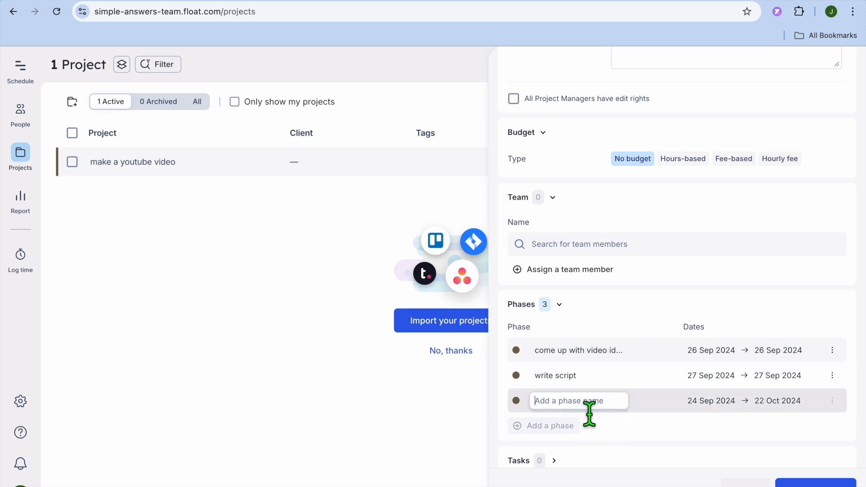
pyautogui.write('film video')
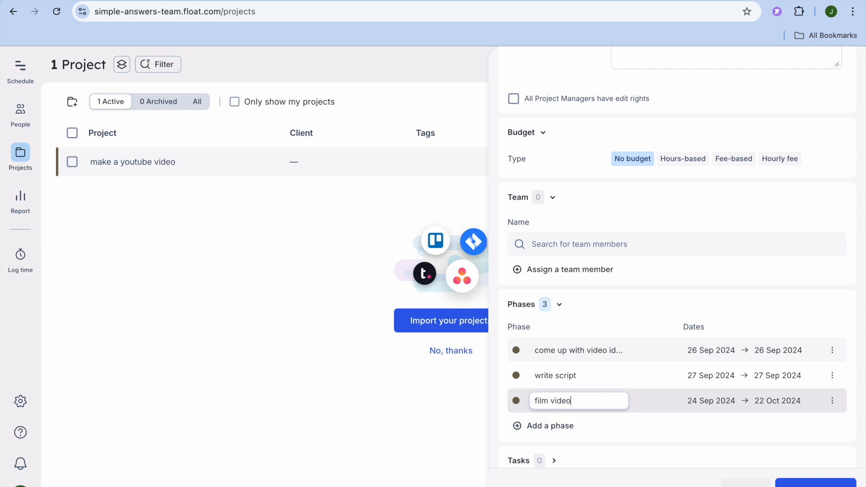
pyautogui.click(736, 415)
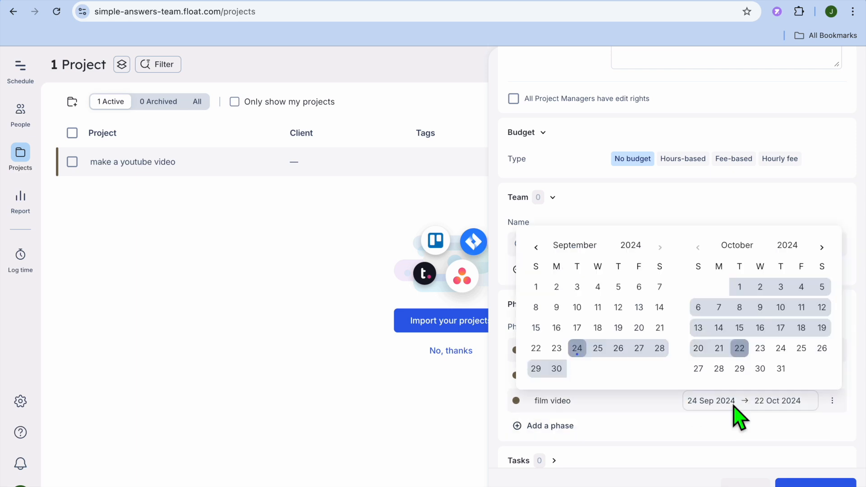
pyautogui.click(558, 369)
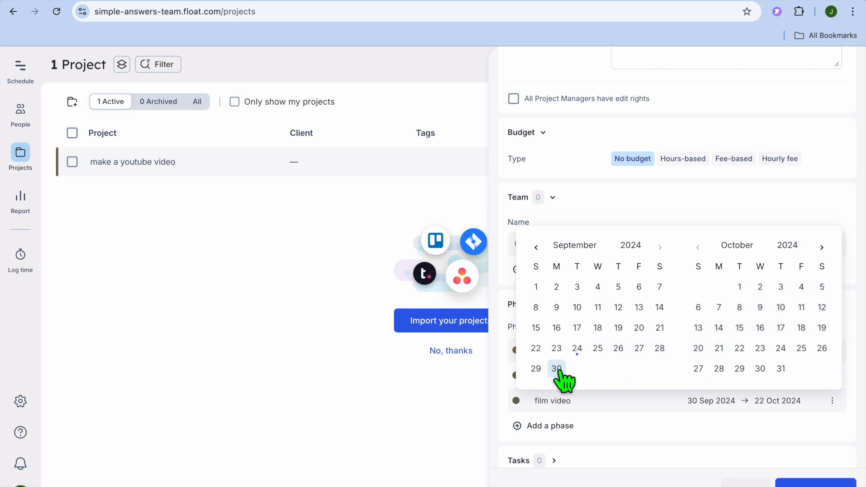
pyautogui.click(557, 369)
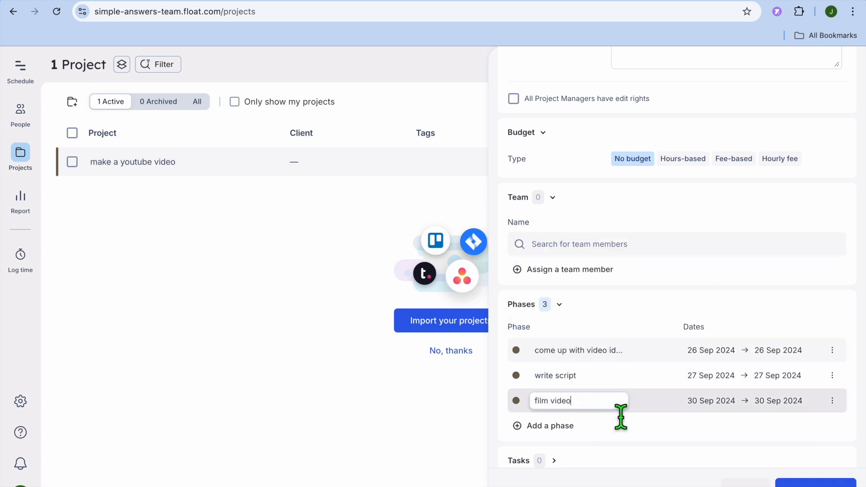
pyautogui.click(640, 444)
# Check the project's empty milestones section, collapse it again and save the project.
pyautogui.scroll(-2, 641, 444)
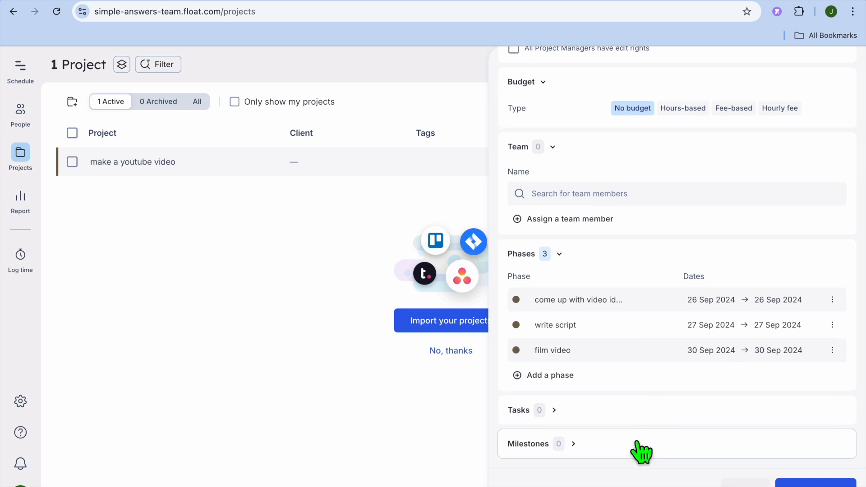
pyautogui.click(577, 443)
pyautogui.click(577, 443)
pyautogui.click(815, 481)
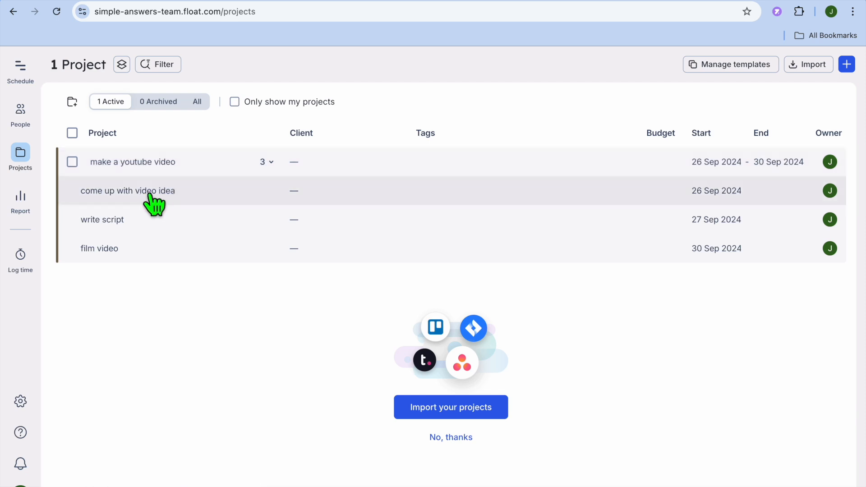
# Assign the fourth listed team member to the "come up with video idea" phase and save it.
pyautogui.click(156, 193)
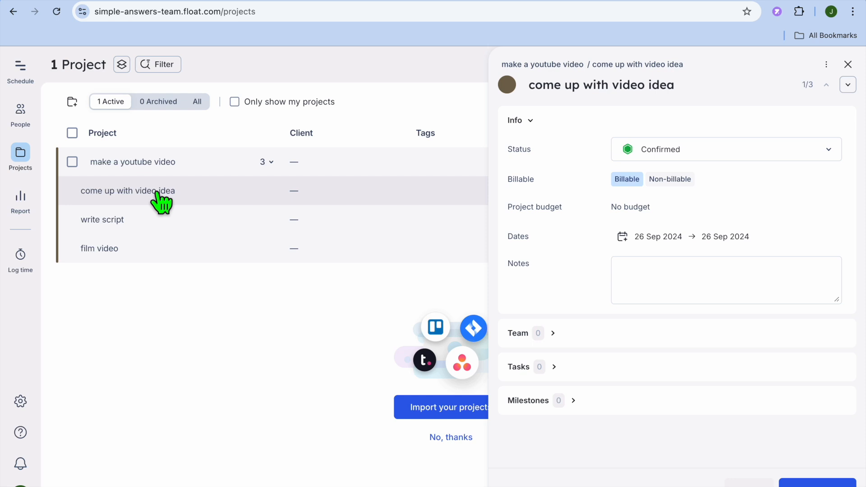
pyautogui.click(558, 338)
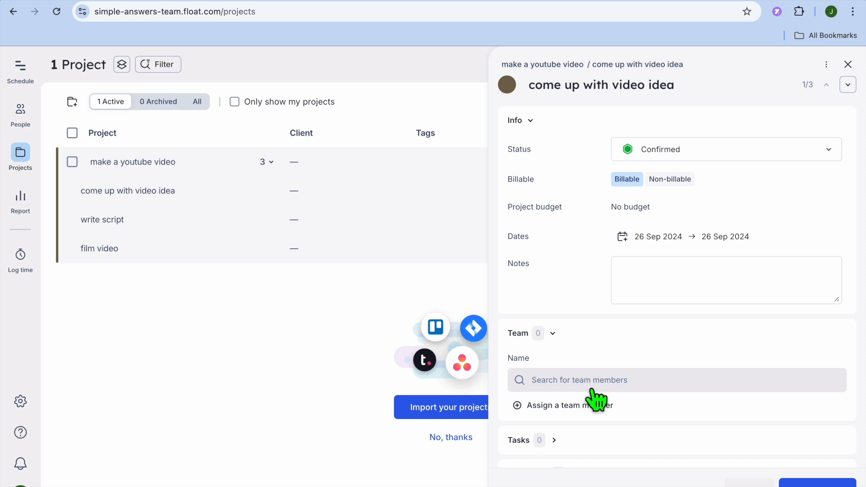
pyautogui.click(581, 380)
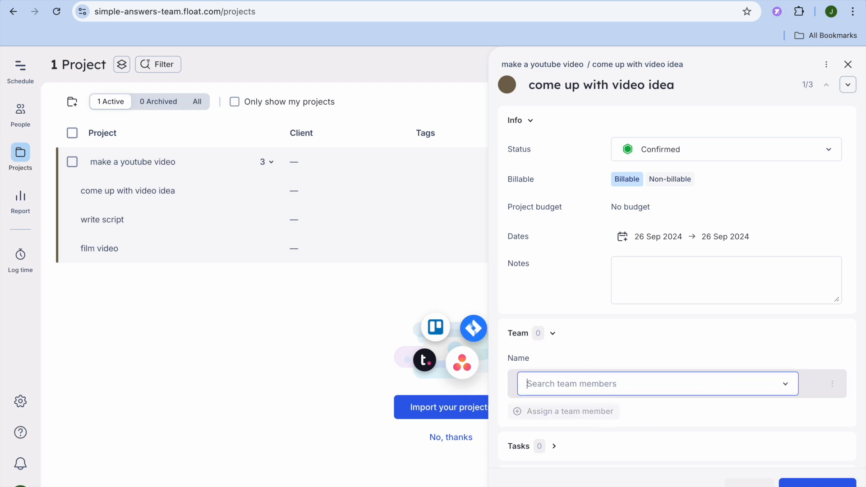
pyautogui.click(782, 385)
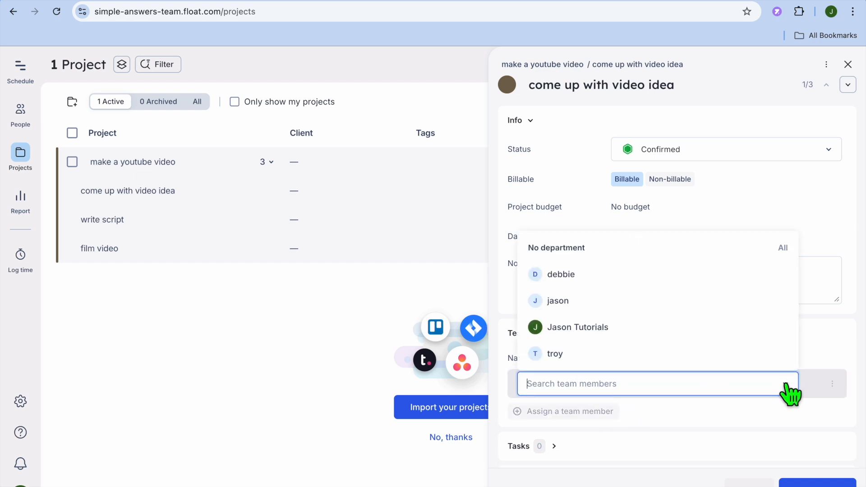
pyautogui.click(714, 357)
pyautogui.click(826, 481)
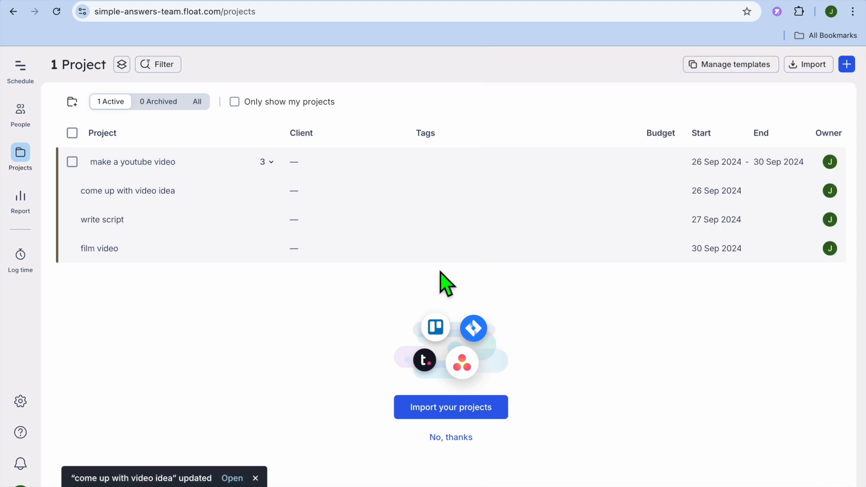
# Assign the account owner, third in the member list, to the "write script" phase and save it.
pyautogui.click(135, 222)
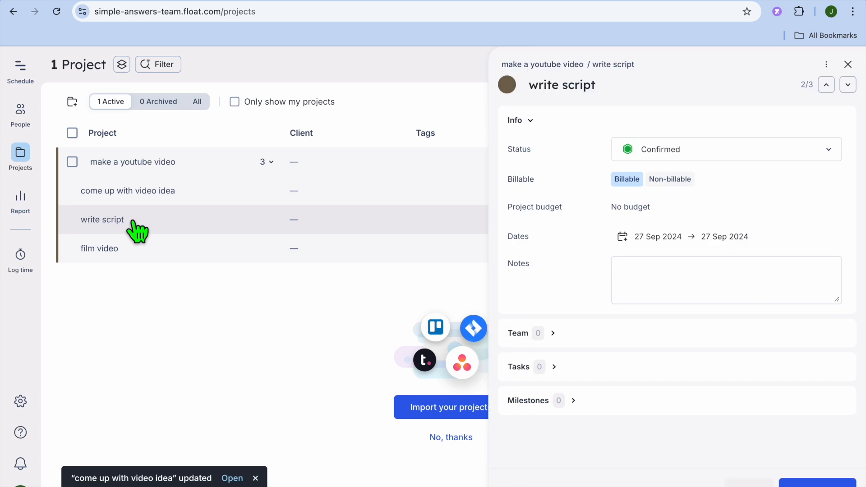
pyautogui.click(556, 338)
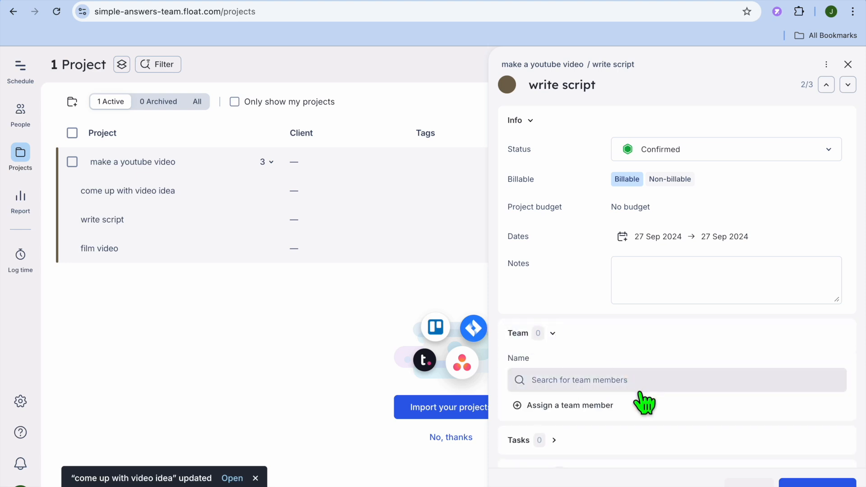
pyautogui.click(612, 381)
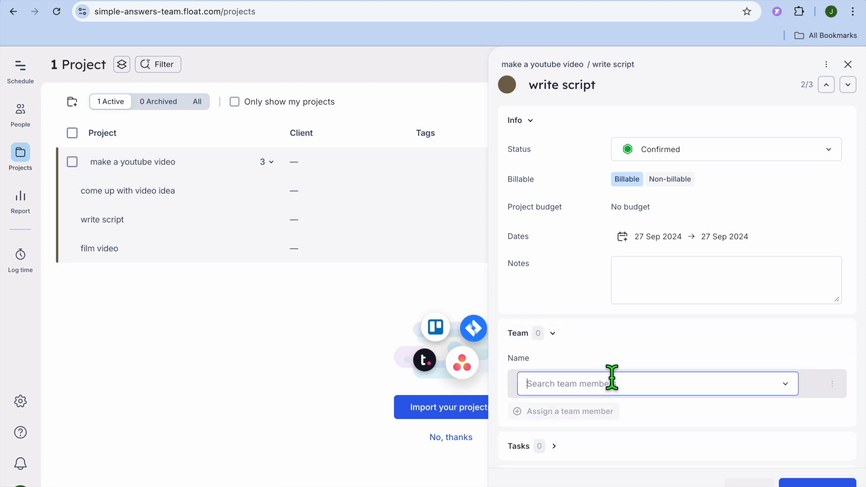
pyautogui.click(786, 388)
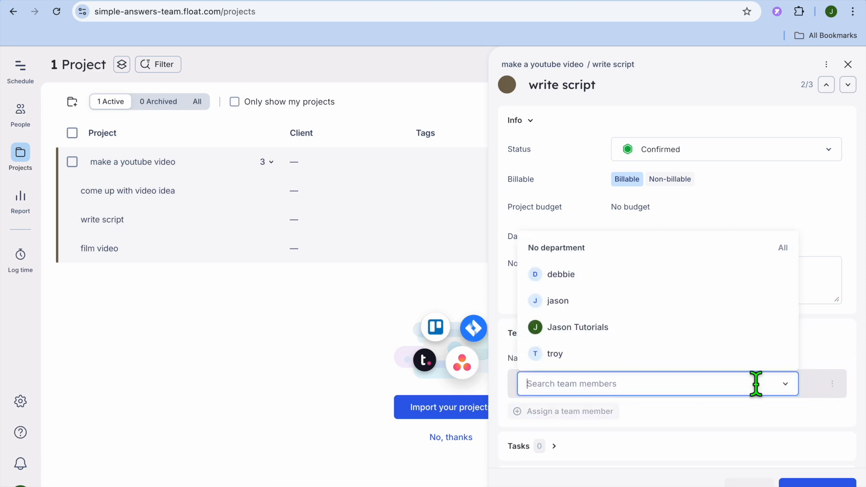
pyautogui.click(650, 329)
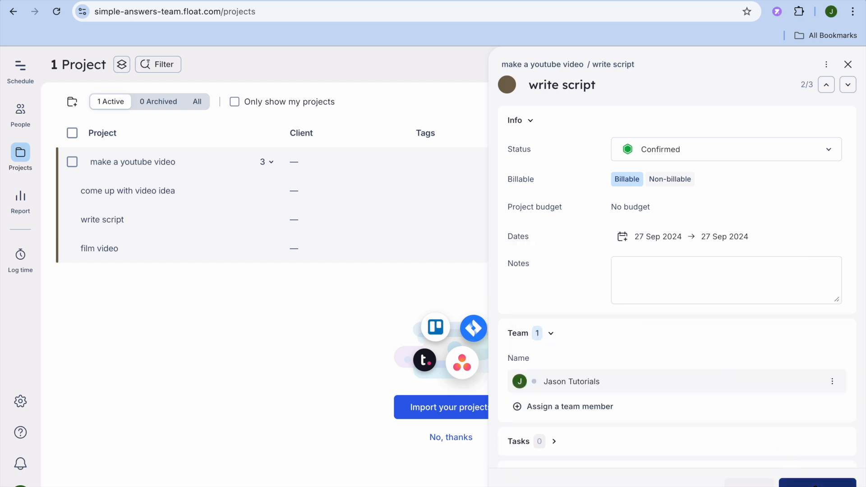
pyautogui.click(808, 482)
# Assign the second listed team member to the "film video" phase and save it.
pyautogui.click(149, 249)
pyautogui.click(557, 339)
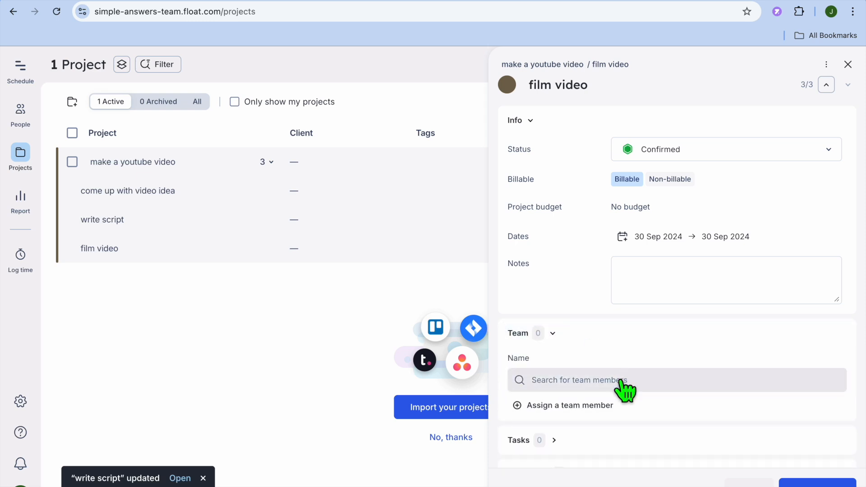
pyautogui.click(623, 382)
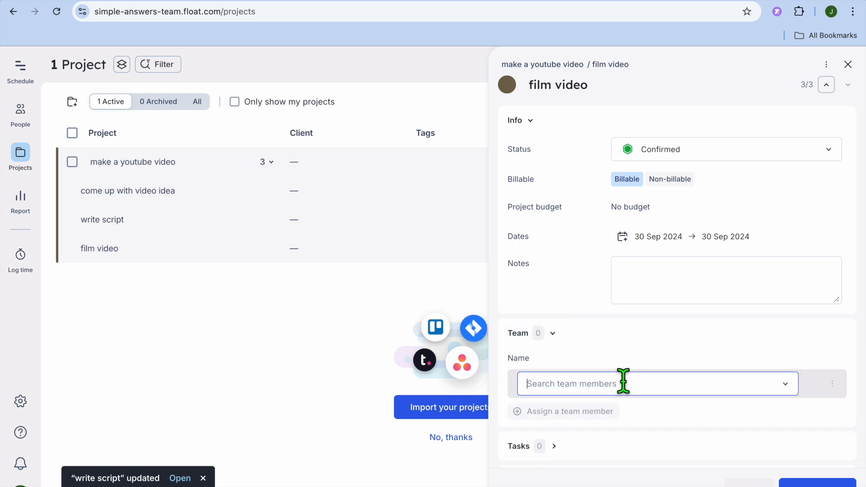
pyautogui.click(785, 384)
pyautogui.click(650, 301)
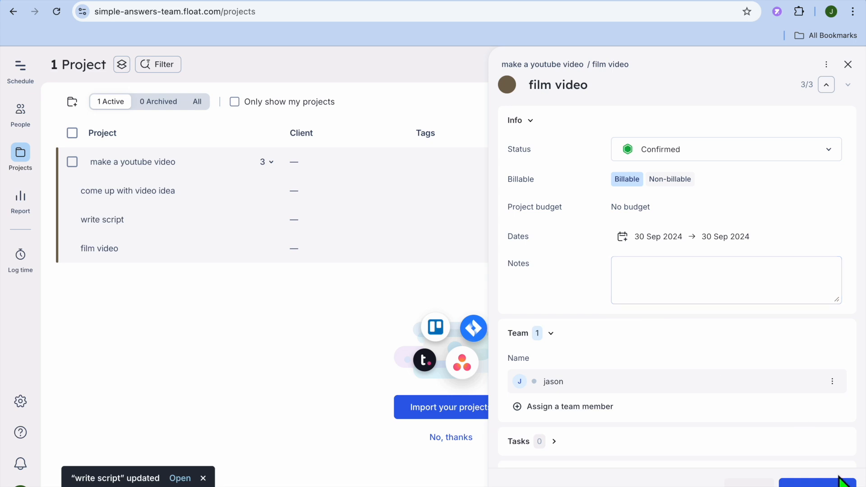
pyautogui.click(828, 484)
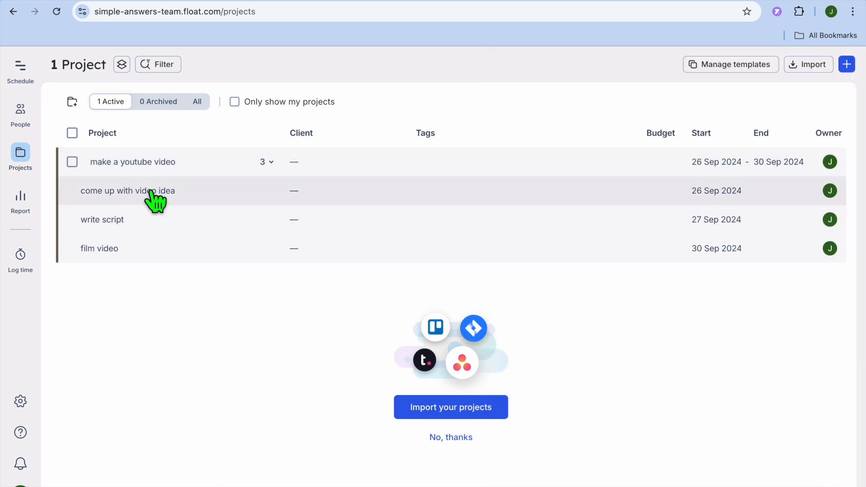
# Review the details of the "come up with video idea" phase and close them.
pyautogui.click(154, 201)
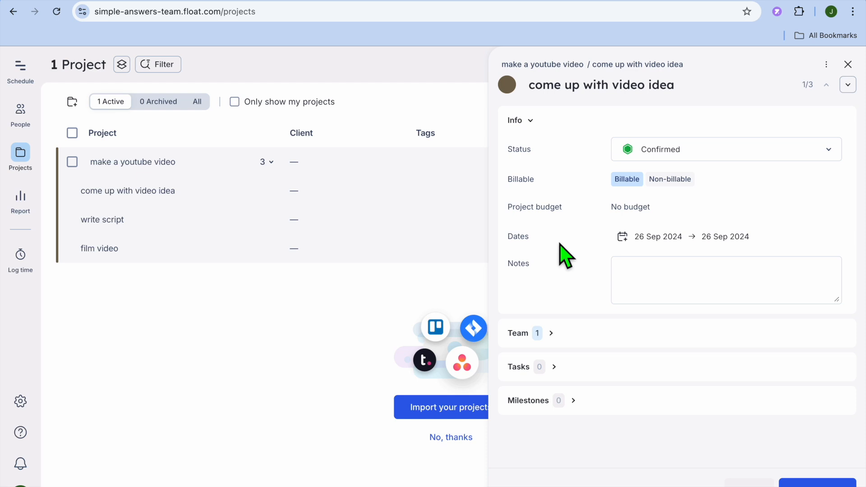
pyautogui.click(848, 65)
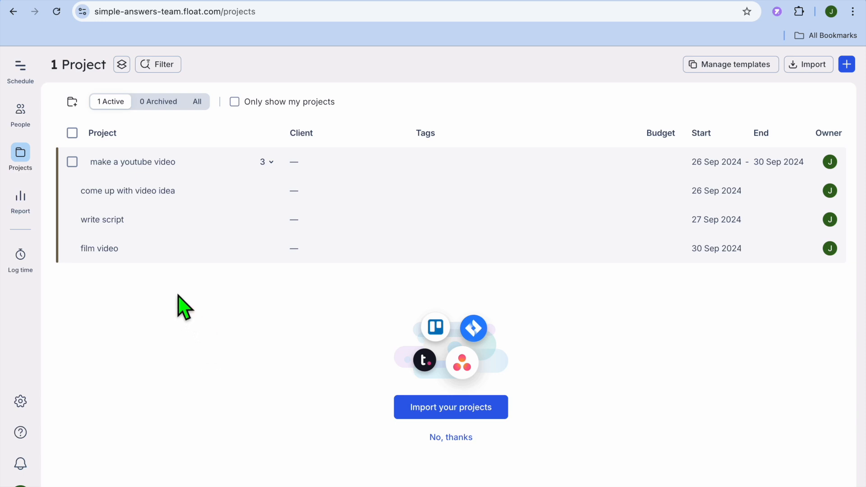
# View the weekly time log and the team's capacity report, and return to the projects list.
pyautogui.click(23, 257)
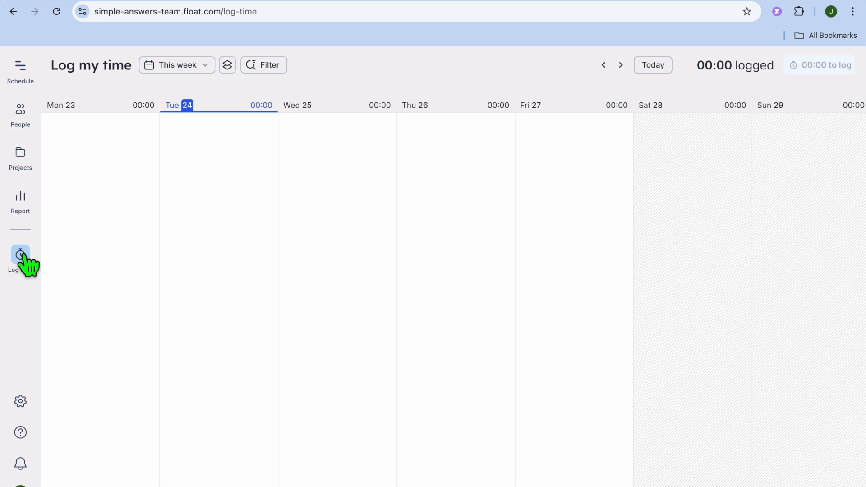
pyautogui.click(27, 201)
pyautogui.scroll(-1, 199, 281)
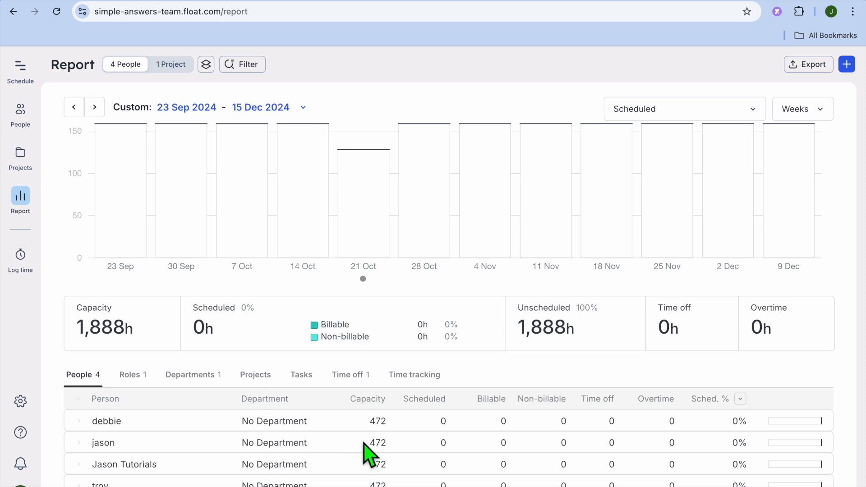
pyautogui.click(21, 155)
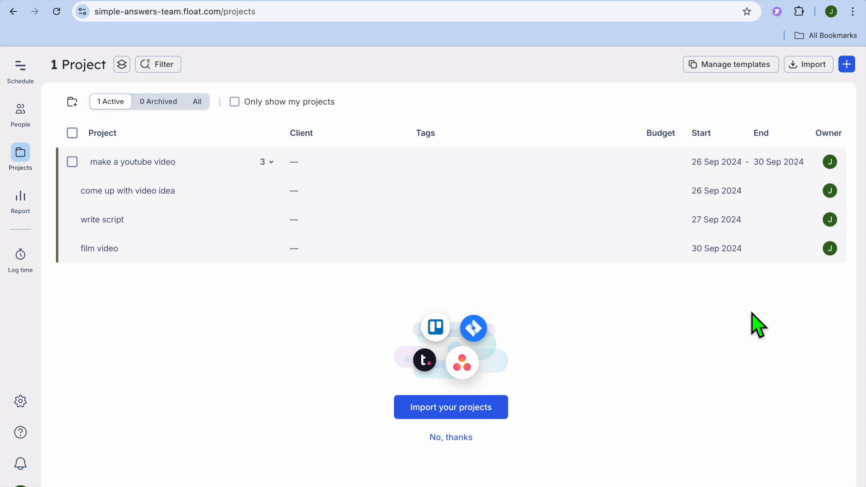
# View the options for adding new items and the blank project template form, and close the form without saving.
pyautogui.click(848, 65)
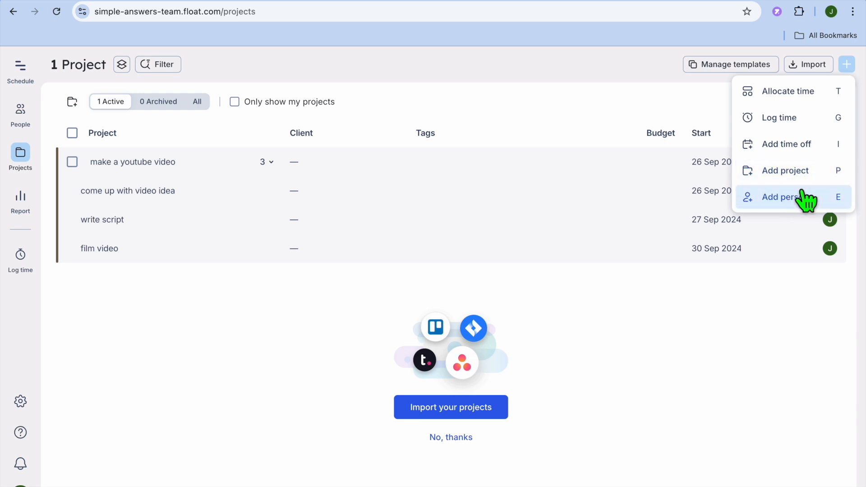
pyautogui.click(722, 64)
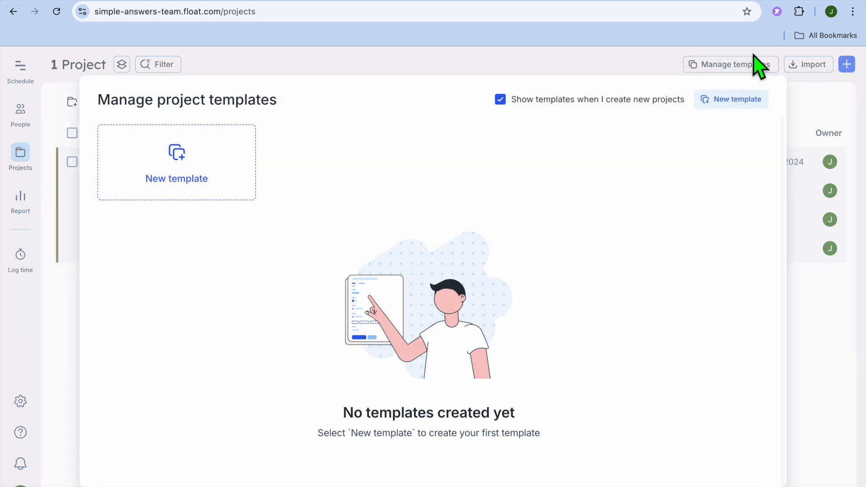
pyautogui.click(186, 164)
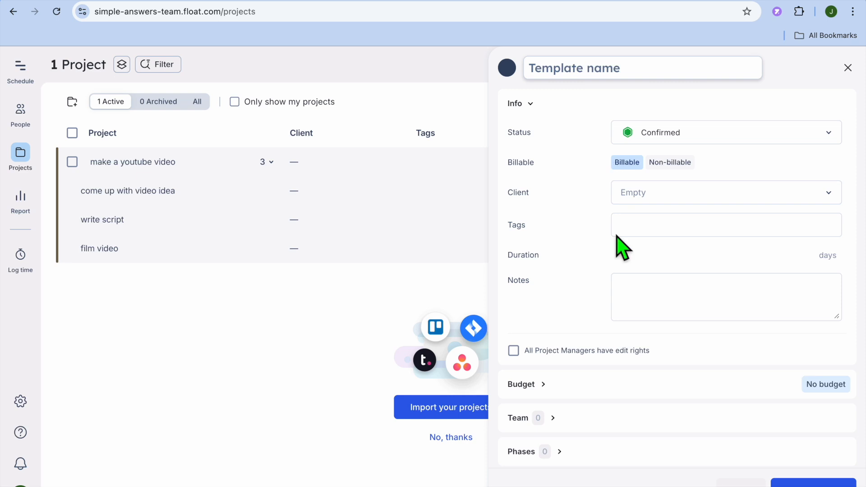
pyautogui.click(848, 68)
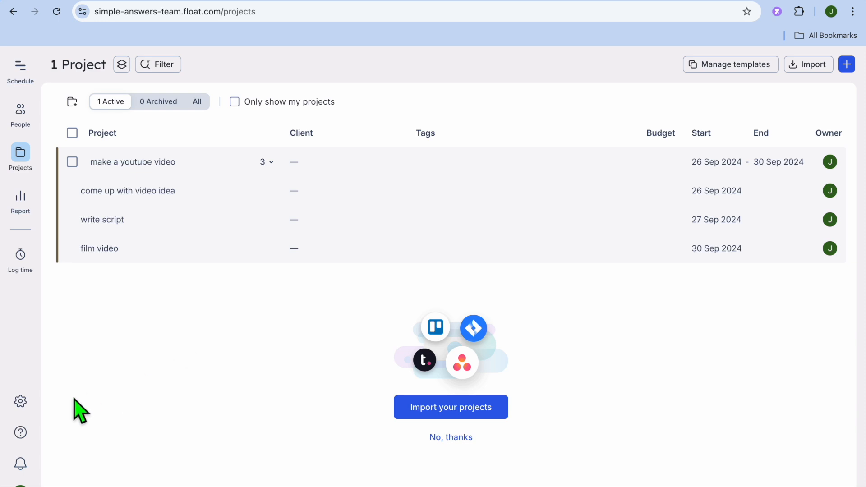
# Open the team settings and compare the features and pricing of the Starter, Pro and Enterprise plans.
pyautogui.click(20, 401)
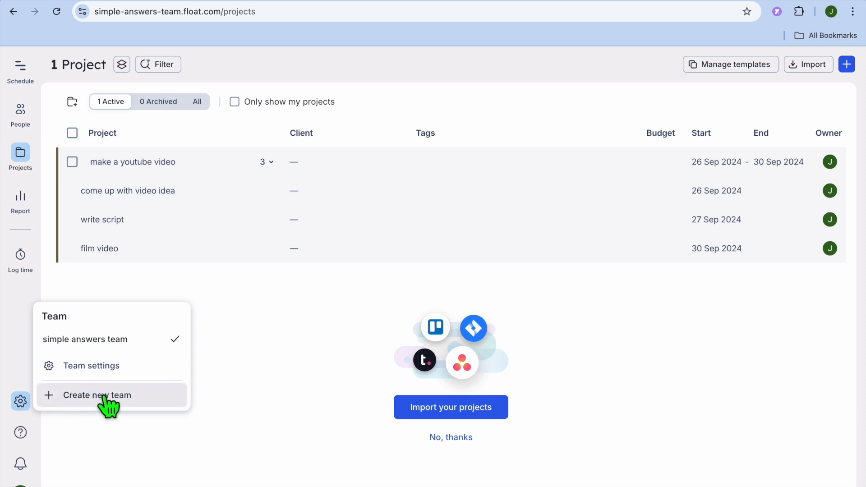
pyautogui.click(107, 365)
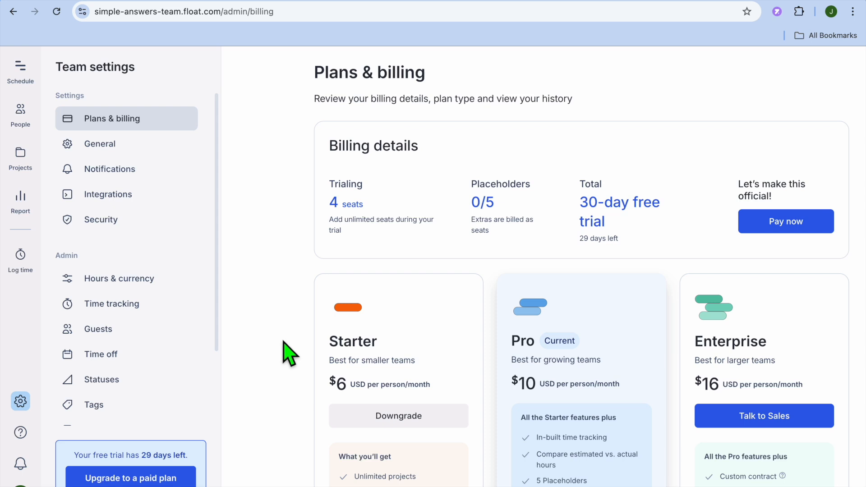
pyautogui.scroll(-1, 288, 354)
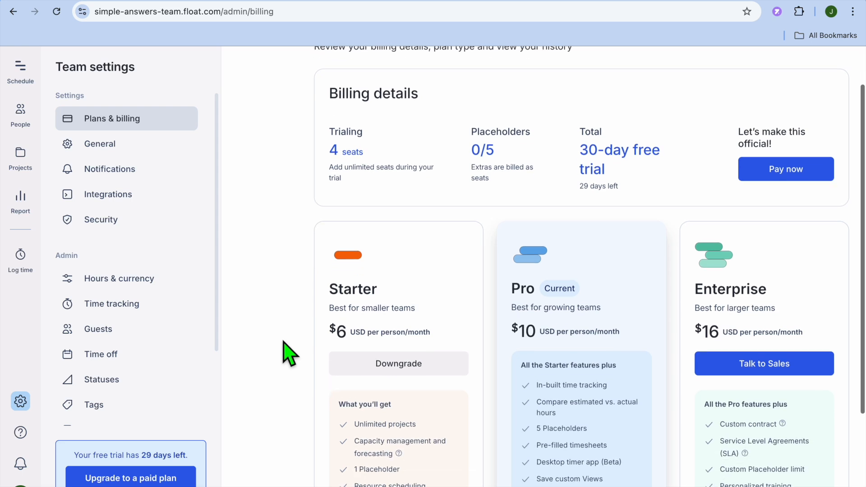
pyautogui.scroll(-3, 288, 354)
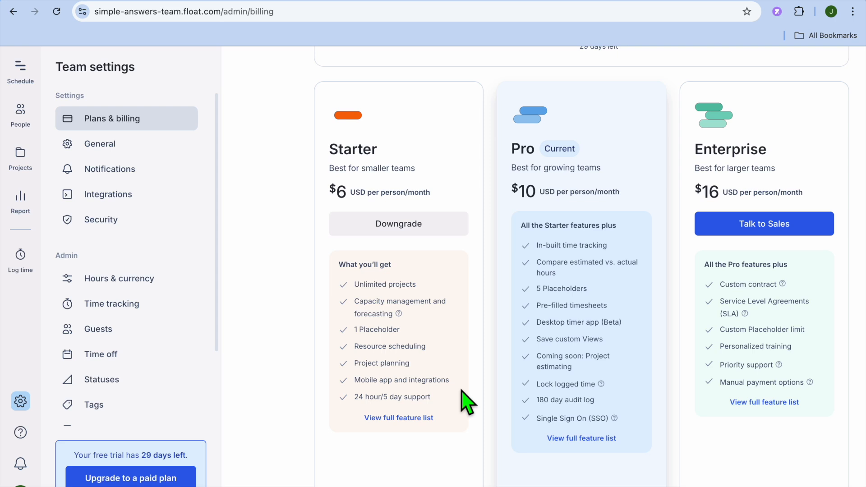
pyautogui.scroll(2, 467, 401)
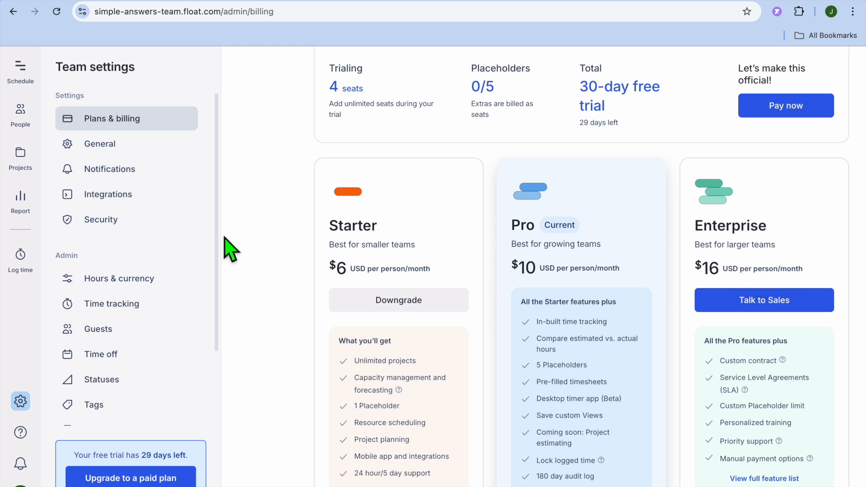
# Review the team's general, integrations, hours and currency, and time tracking settings.
pyautogui.click(65, 143)
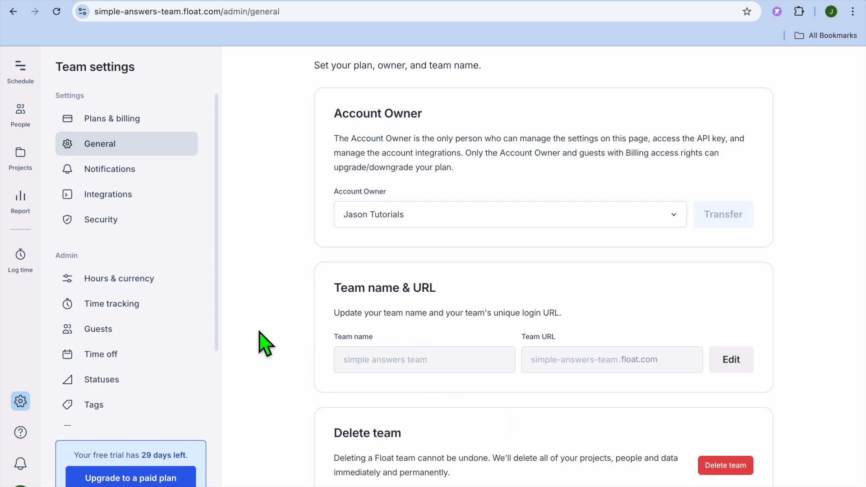
pyautogui.click(133, 199)
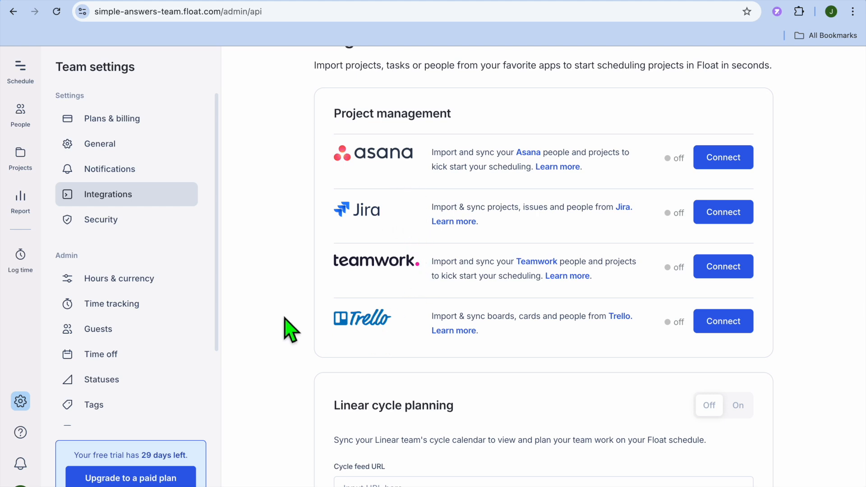
pyautogui.click(129, 283)
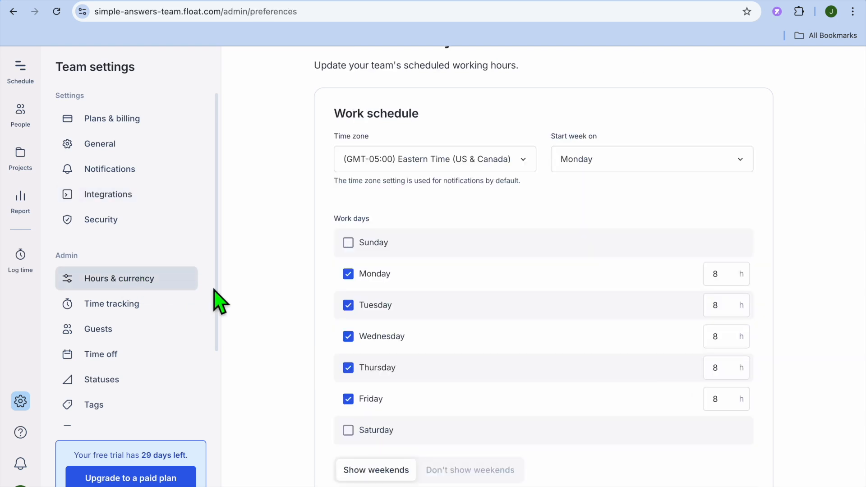
pyautogui.click(138, 312)
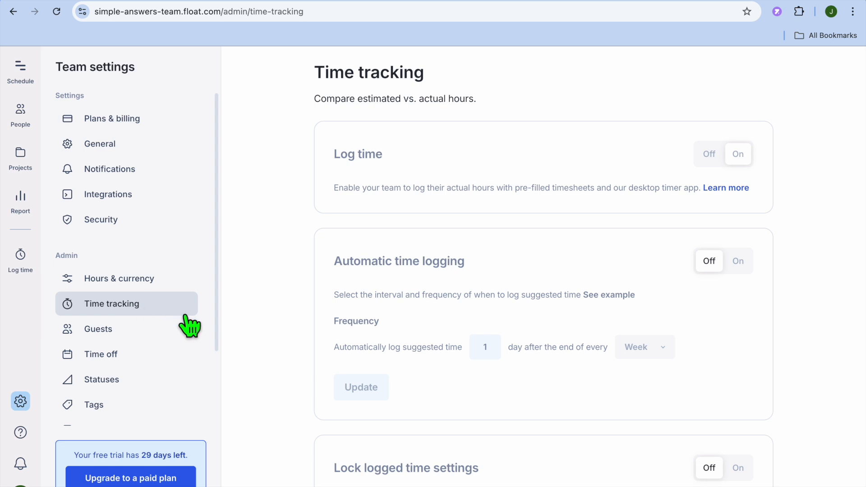
# Review the departments and roles settings, and return to the team schedule.
pyautogui.scroll(-3, 190, 325)
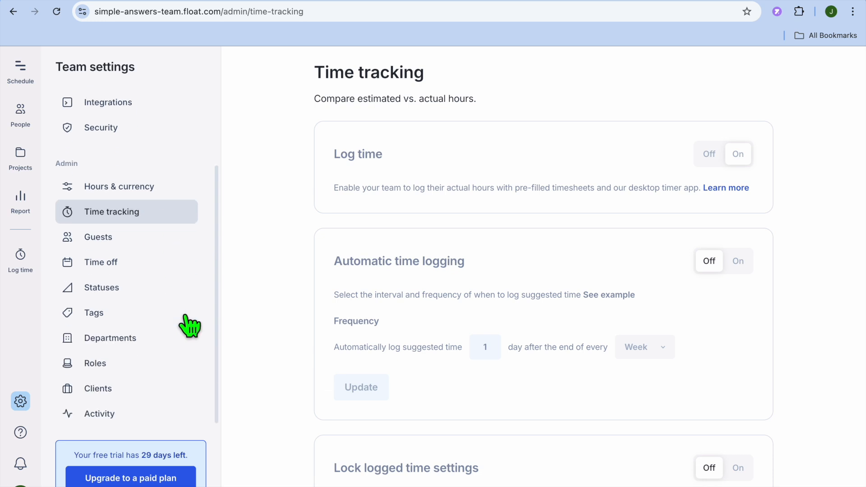
pyautogui.click(140, 342)
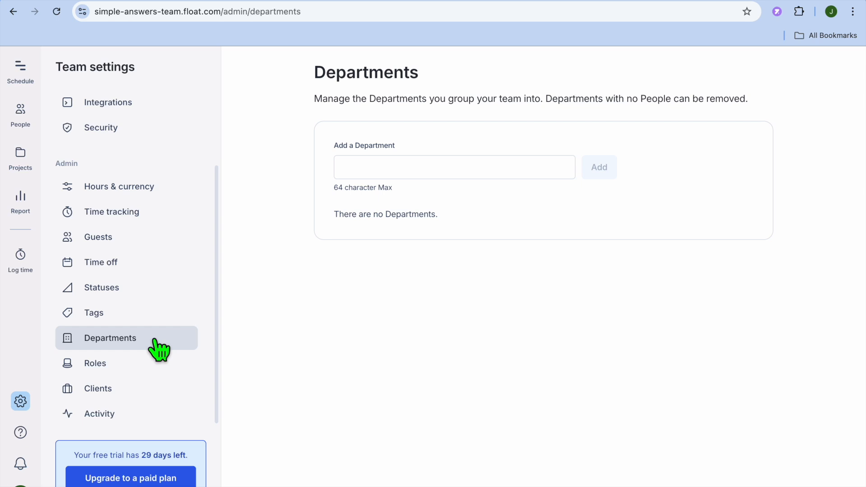
pyautogui.click(115, 370)
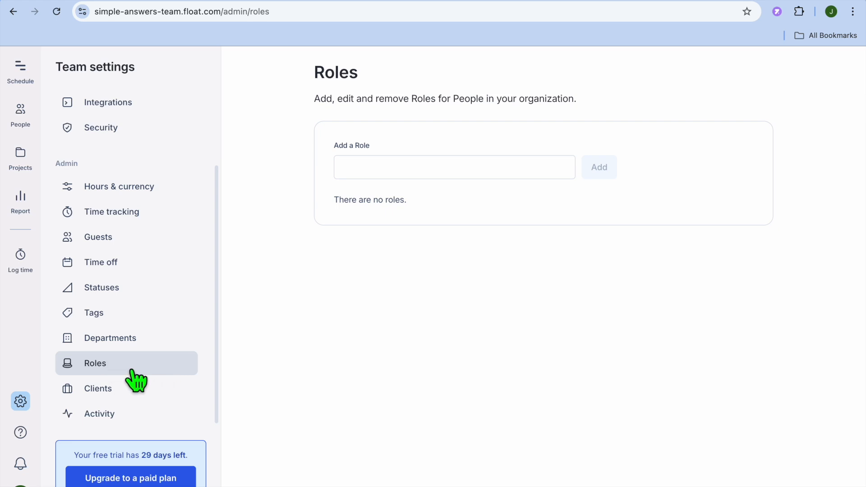
pyautogui.scroll(2, 136, 381)
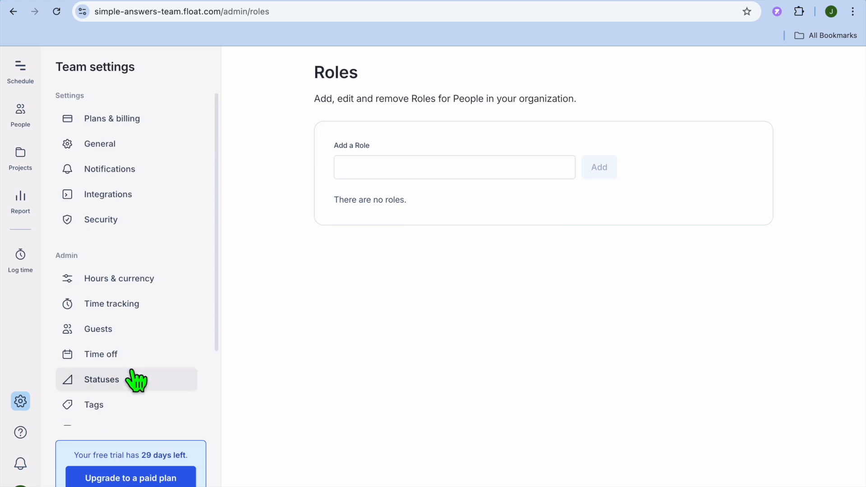
pyautogui.click(28, 74)
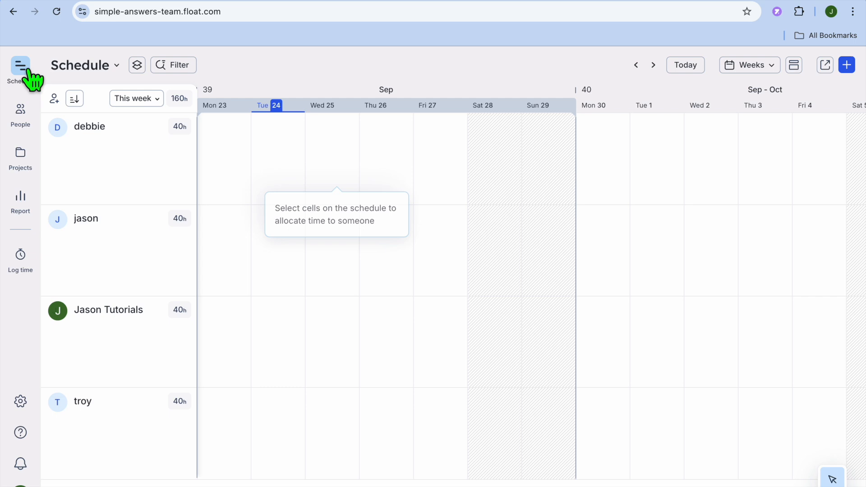